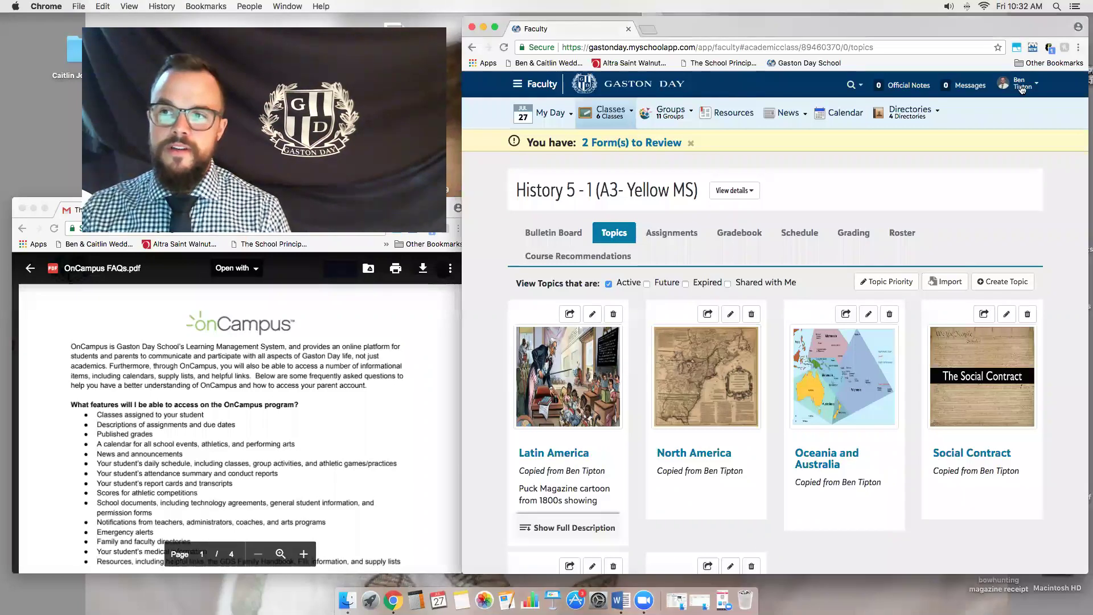
- Sign out of the faculty account from the account name menu on the History 5 - 1 topics page
left_click(1050, 197)
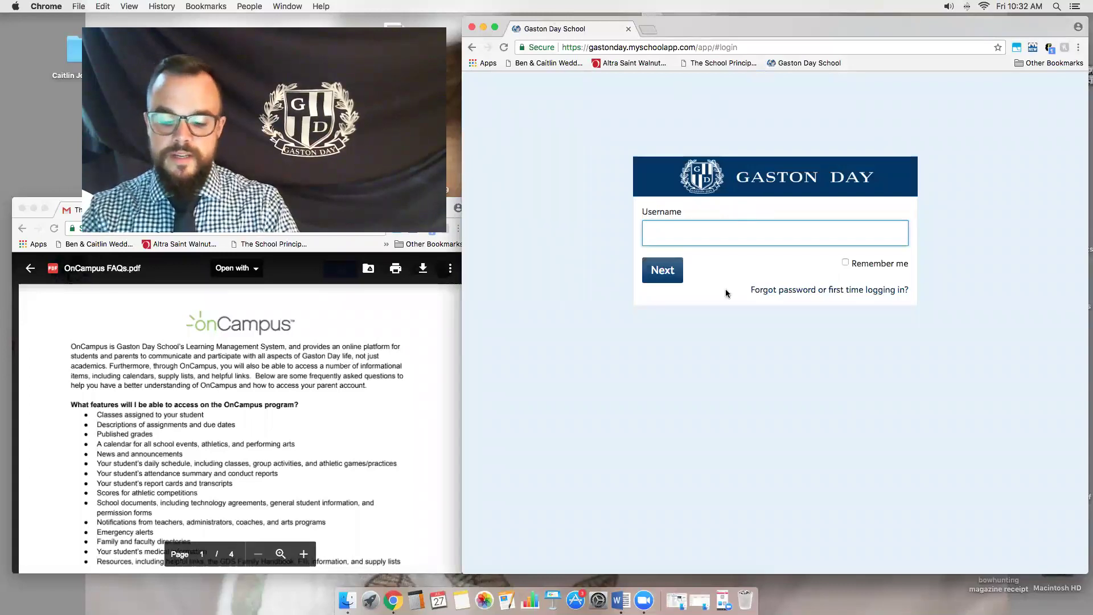
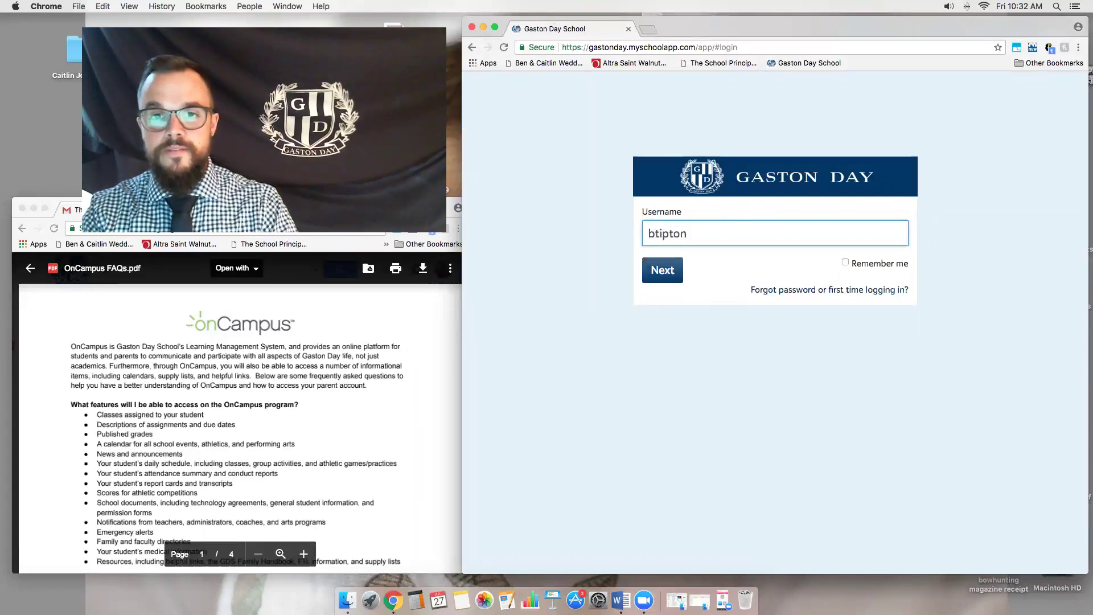
- Enter the faculty username, continue to the password step, and type the account password
key("Return")
type("•••••")
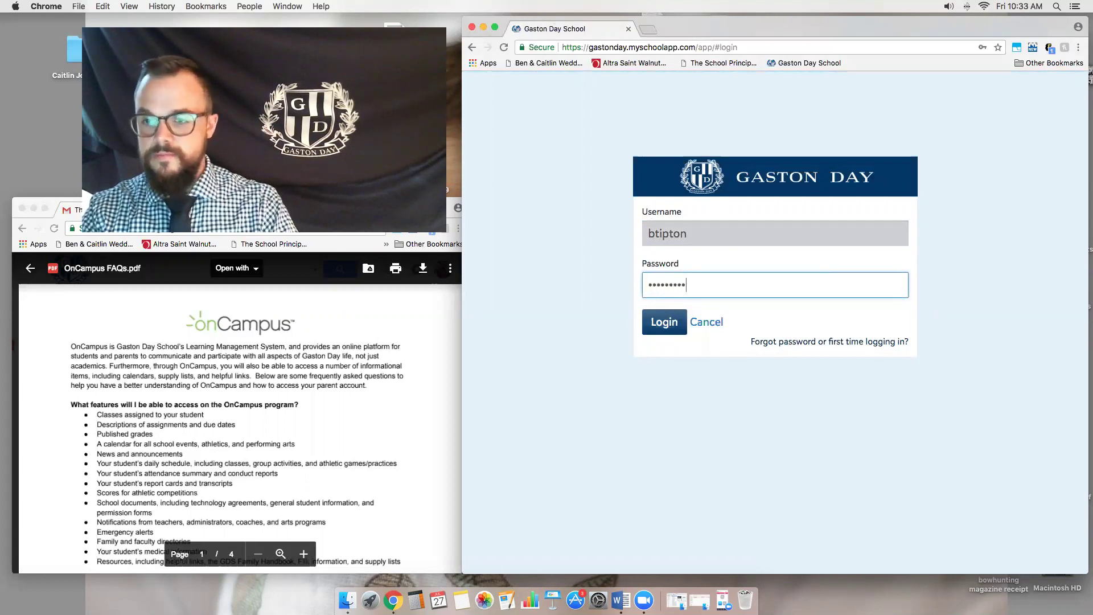
- Log in and open My Day > Schedule & Performance for Friday, July 27, 2018
left_click(659, 329)
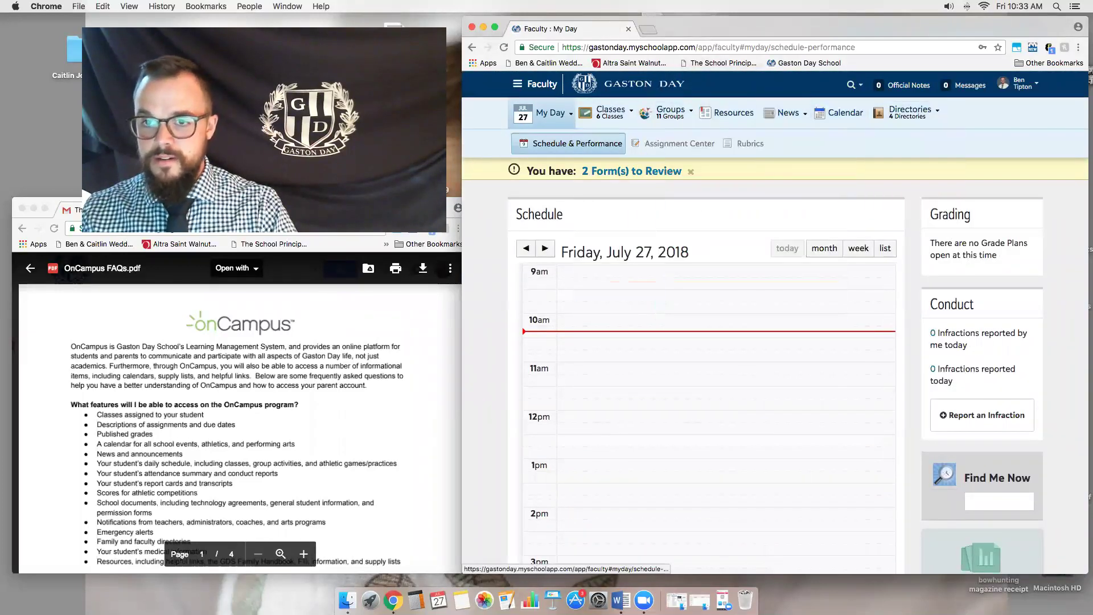
mouse_move(538, 117)
mouse_move(593, 121)
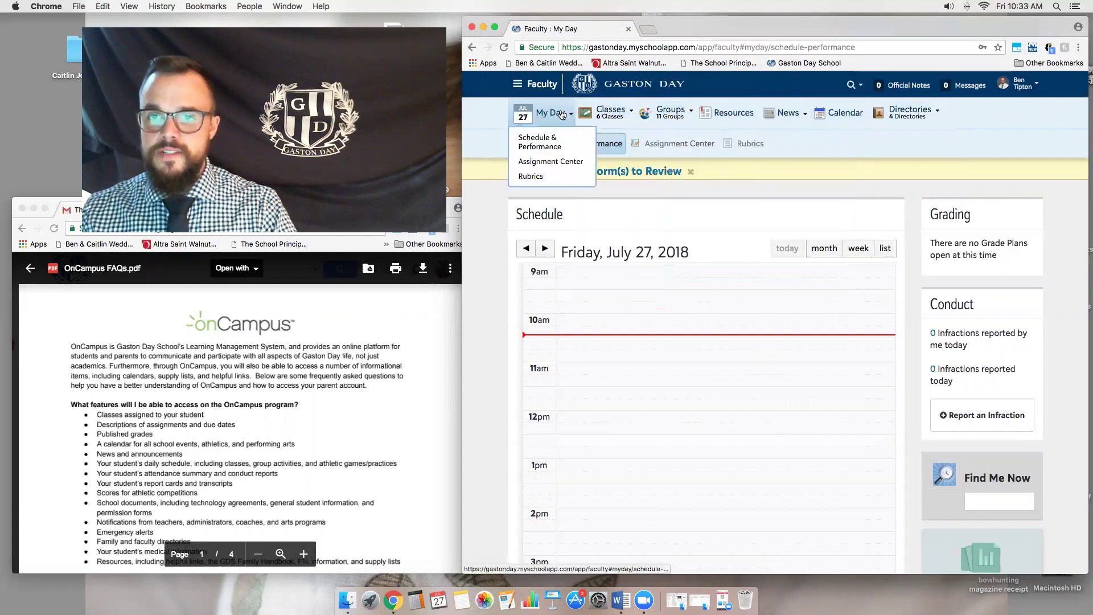
left_click(547, 145)
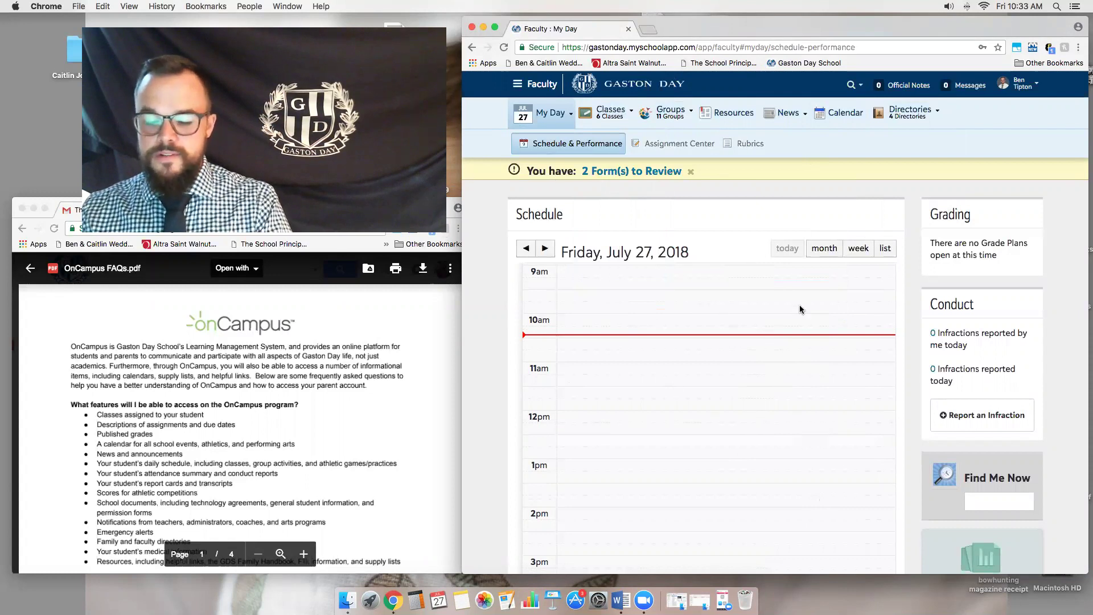
- Switch the schedule to month view and advance it to August 2018
left_click(822, 250)
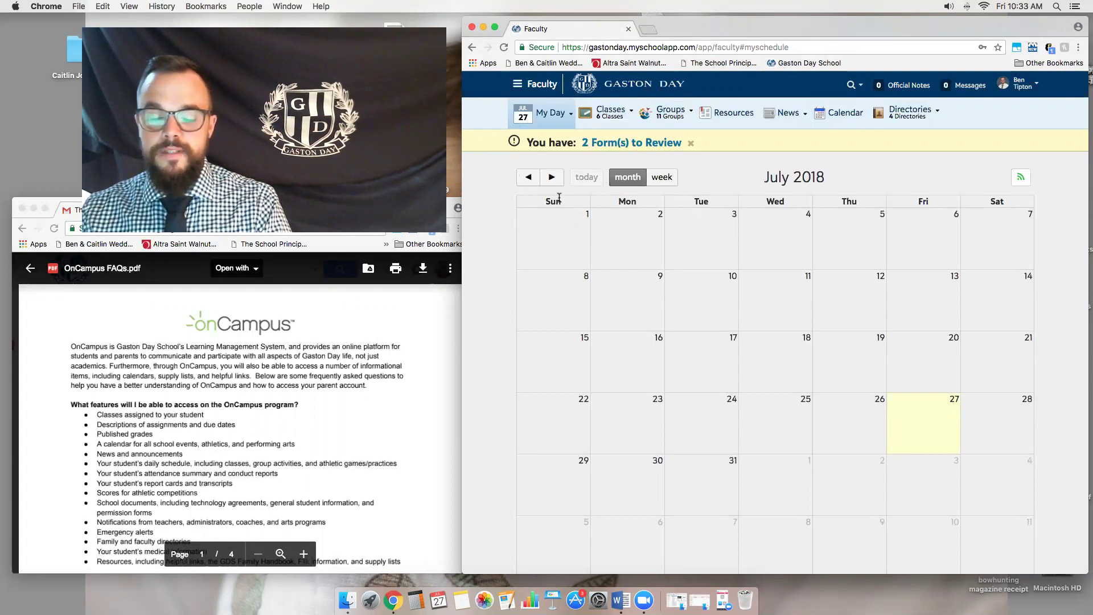
left_click(552, 177)
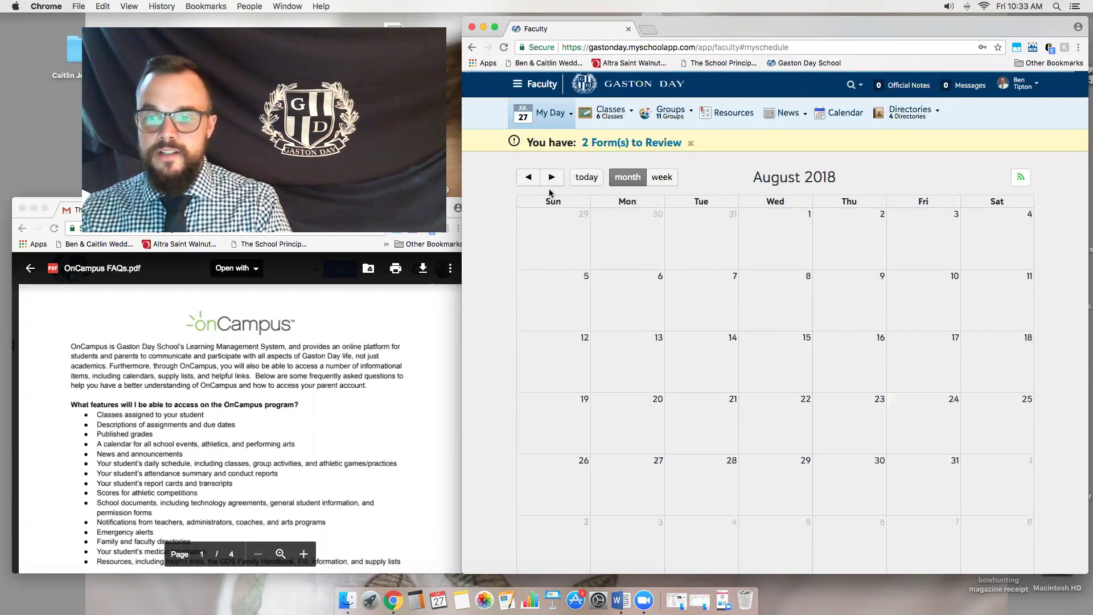
scroll(706, 341, "down", 3)
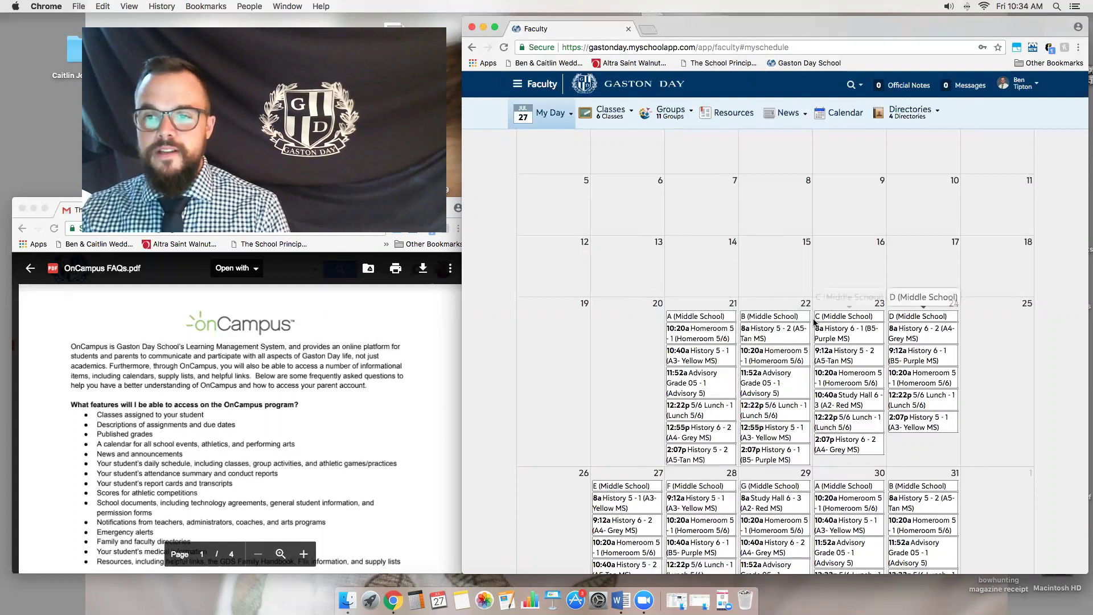
scroll(821, 294, "up", 2)
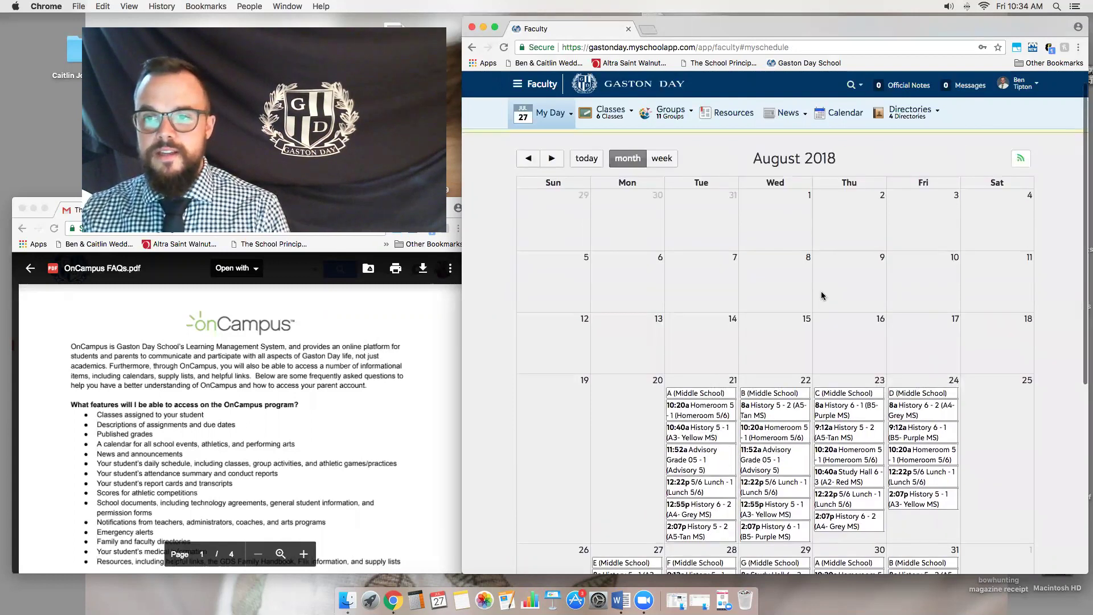
scroll(763, 295, "down", 2)
scroll(763, 297, "up", 2)
scroll(763, 300, "down", 2)
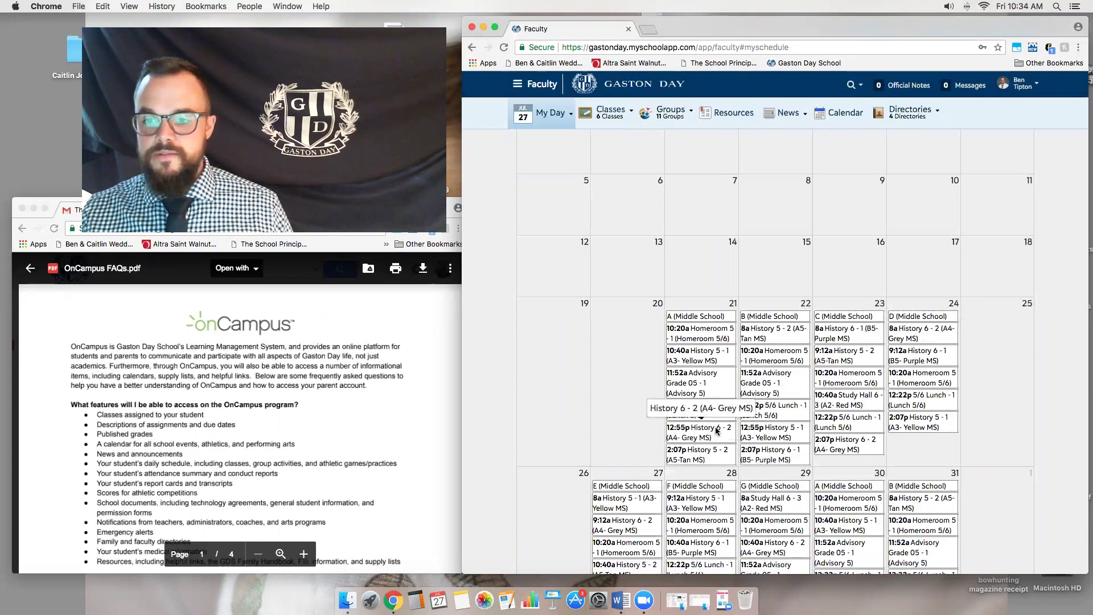
scroll(717, 431, "down", 2)
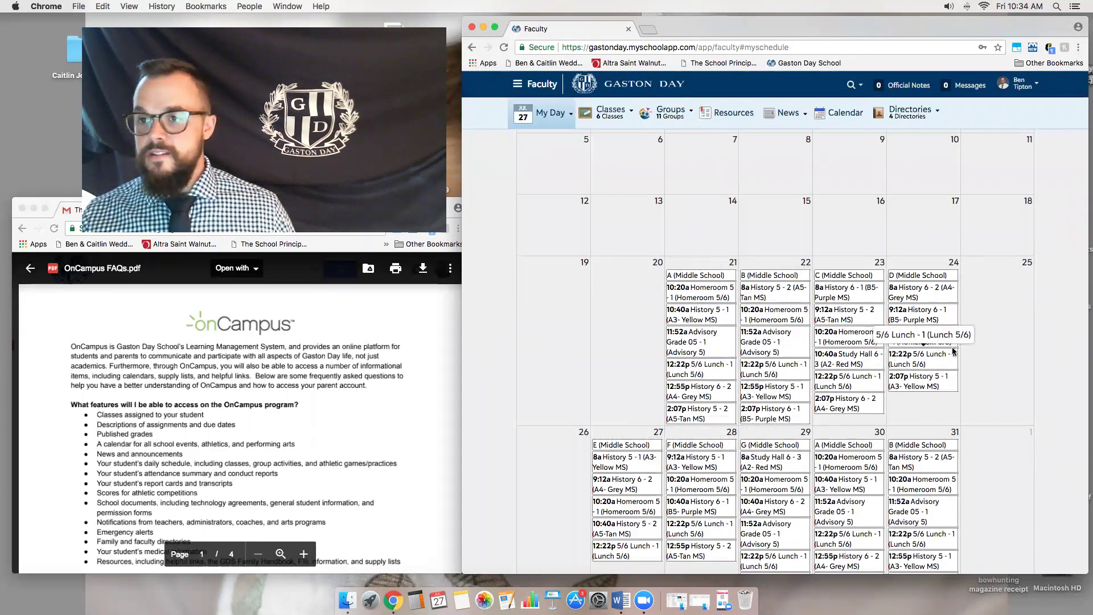
scroll(949, 348, "up", 3)
scroll(949, 348, "down", 4)
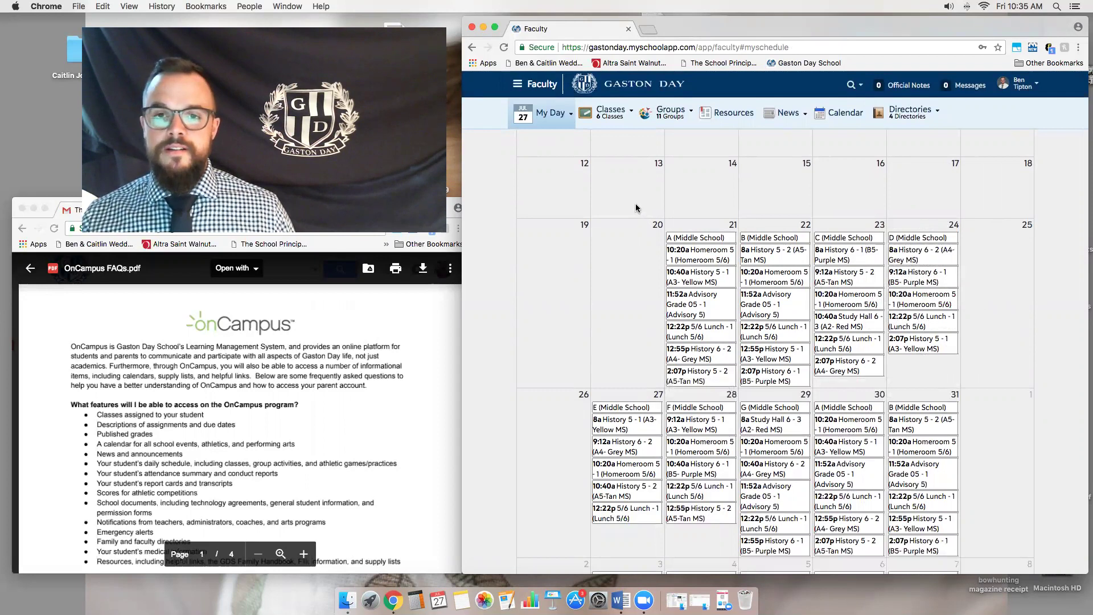
scroll(635, 203, "up", 5)
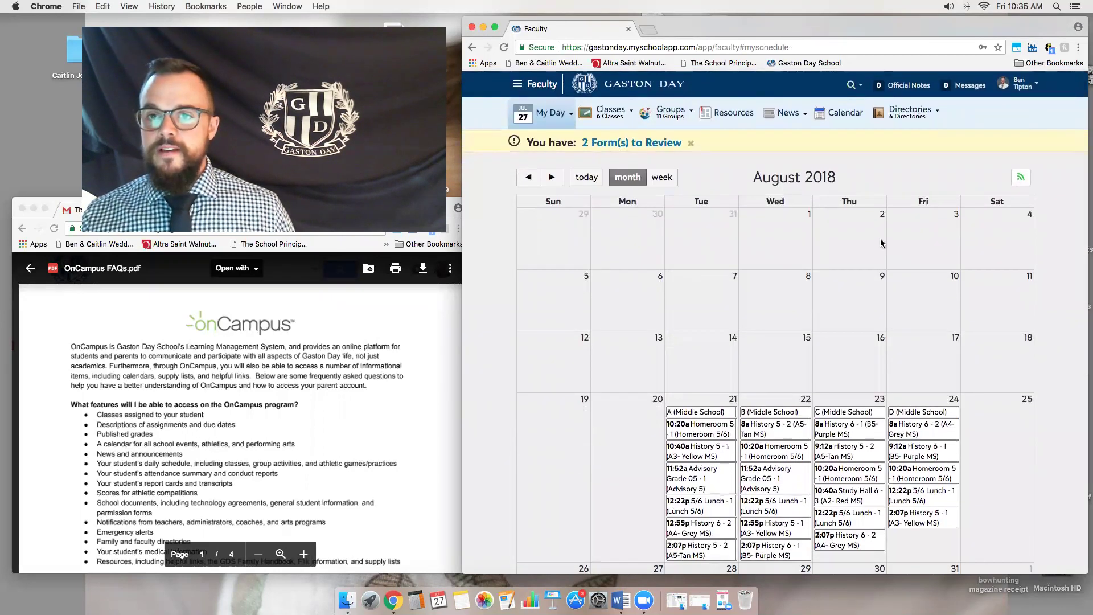
- Open My Day > Assignment Center and list July 2018 assignments in Month view
mouse_move(570, 119)
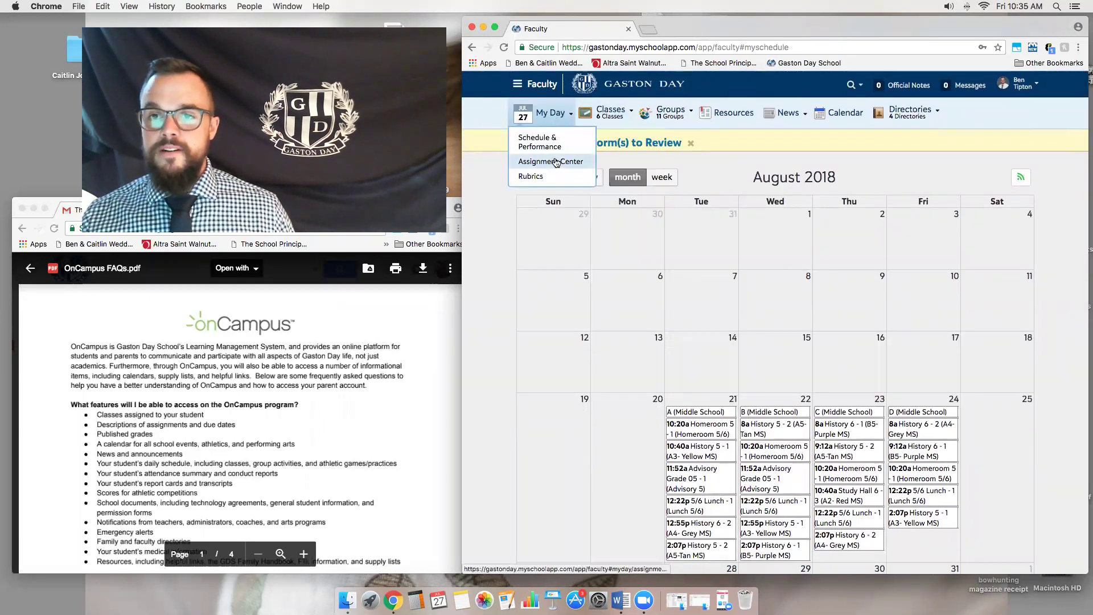
left_click(557, 166)
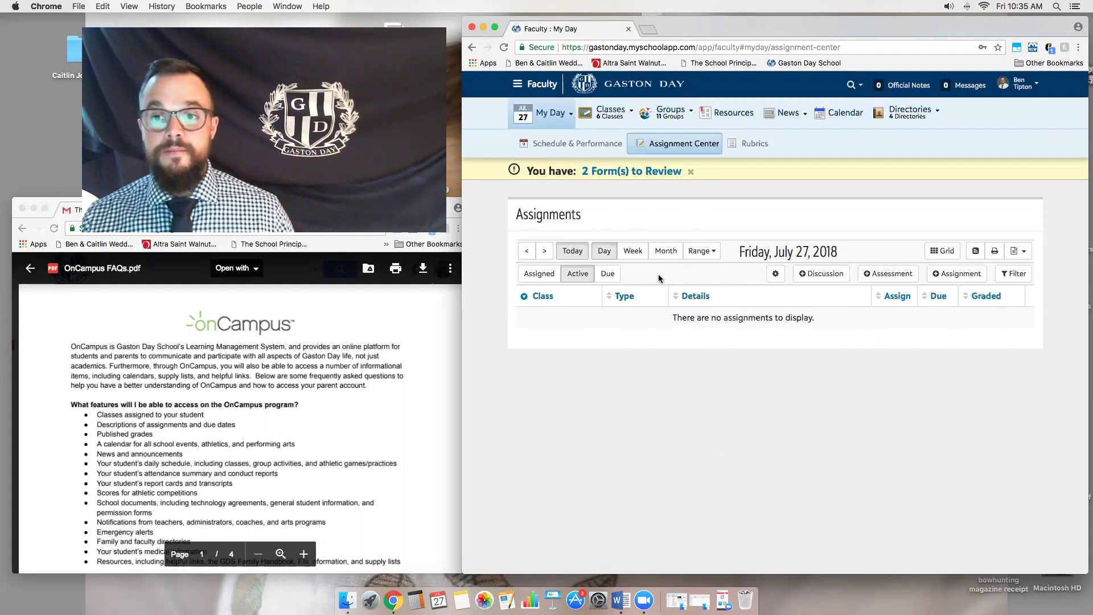
left_click(632, 253)
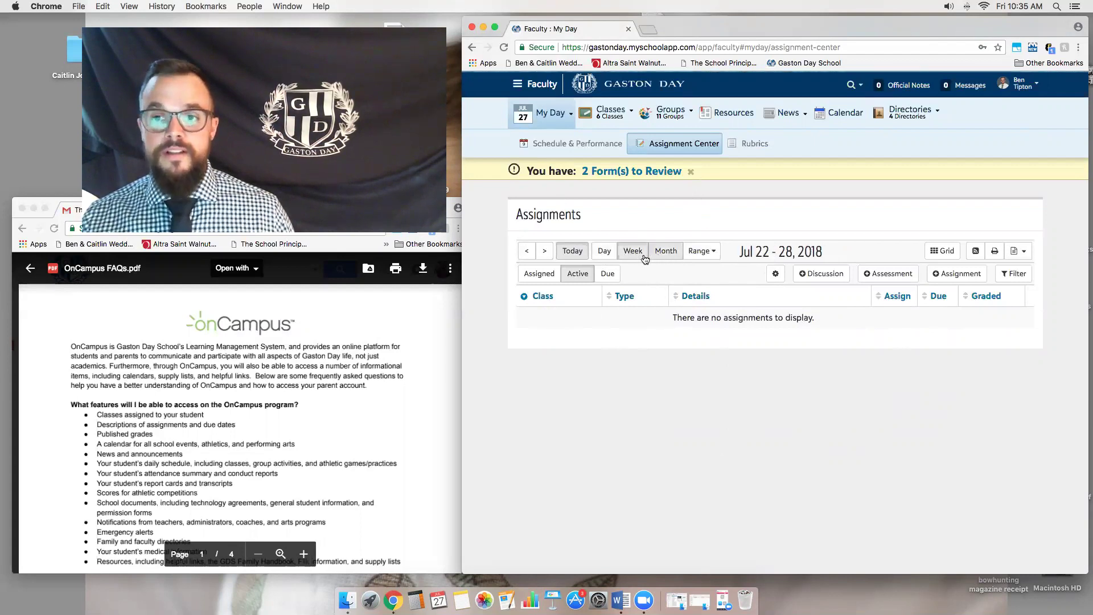
left_click(660, 251)
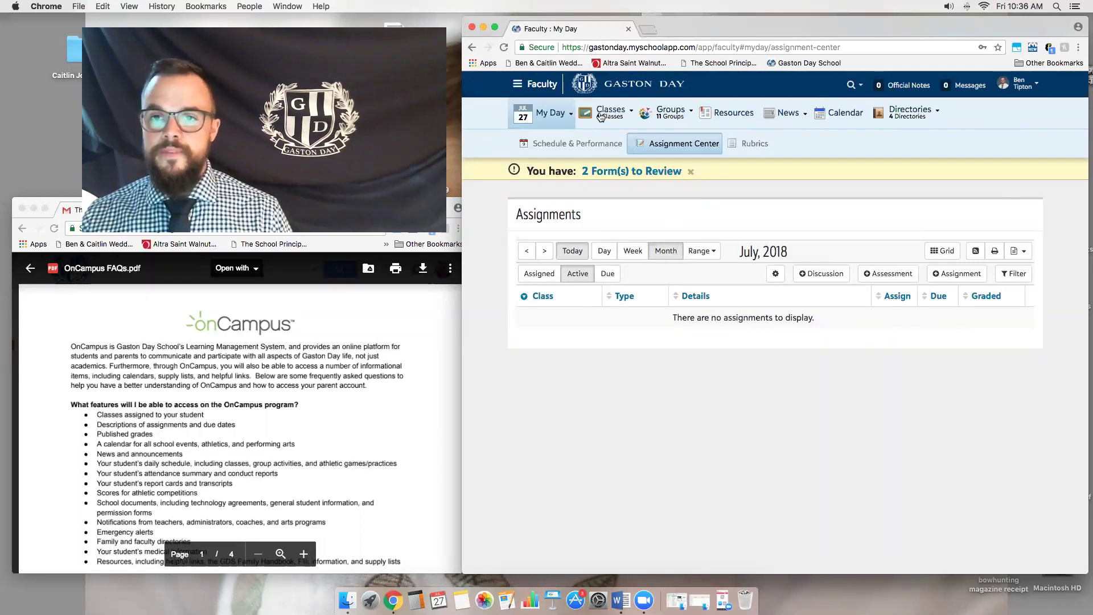
- Open the History 5 - 1 (A3- Yellow MS) class from the Classes menu
mouse_move(589, 112)
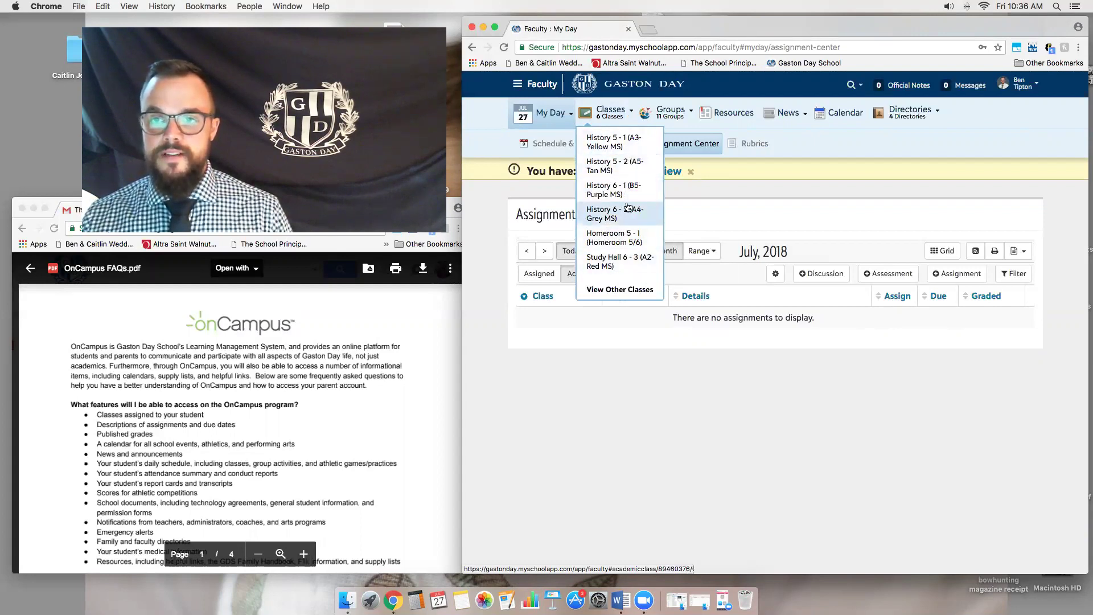
mouse_move(649, 121)
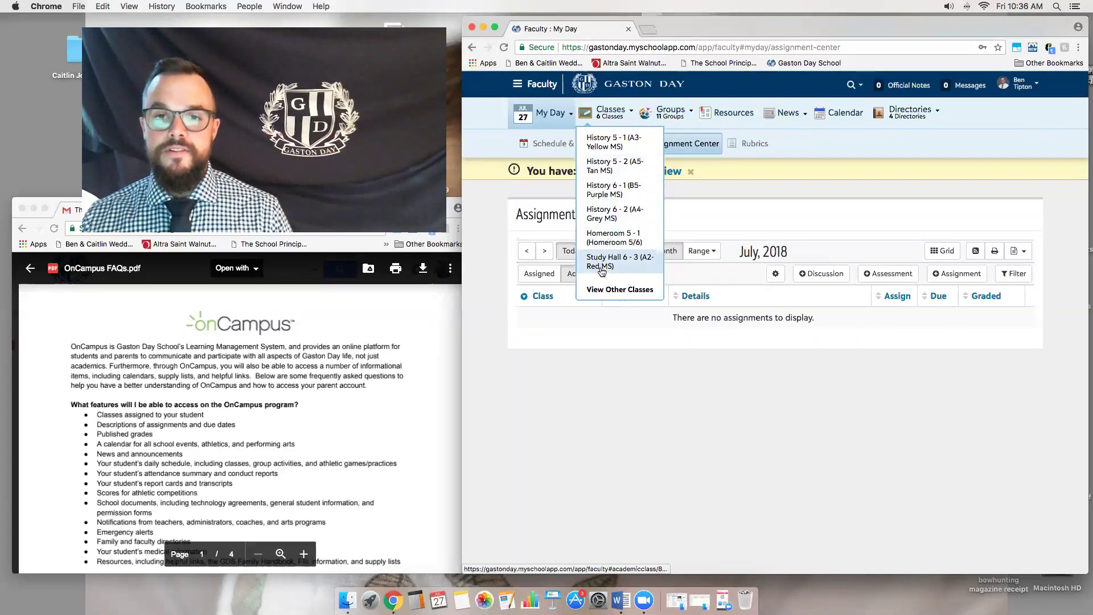
left_click(626, 143)
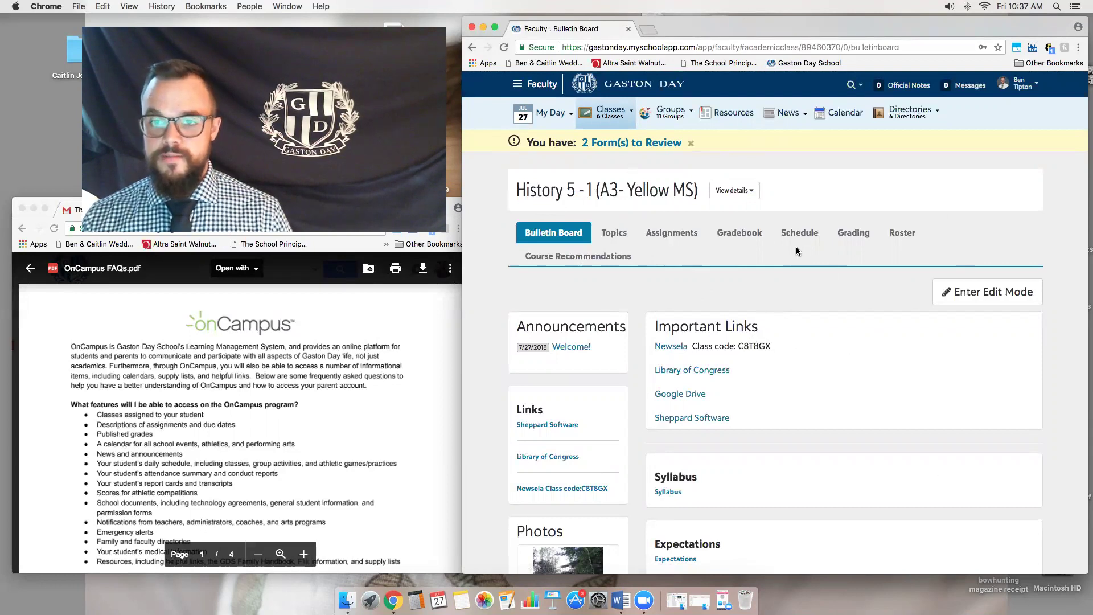
scroll(797, 251, "down", 3)
scroll(800, 257, "up", 3)
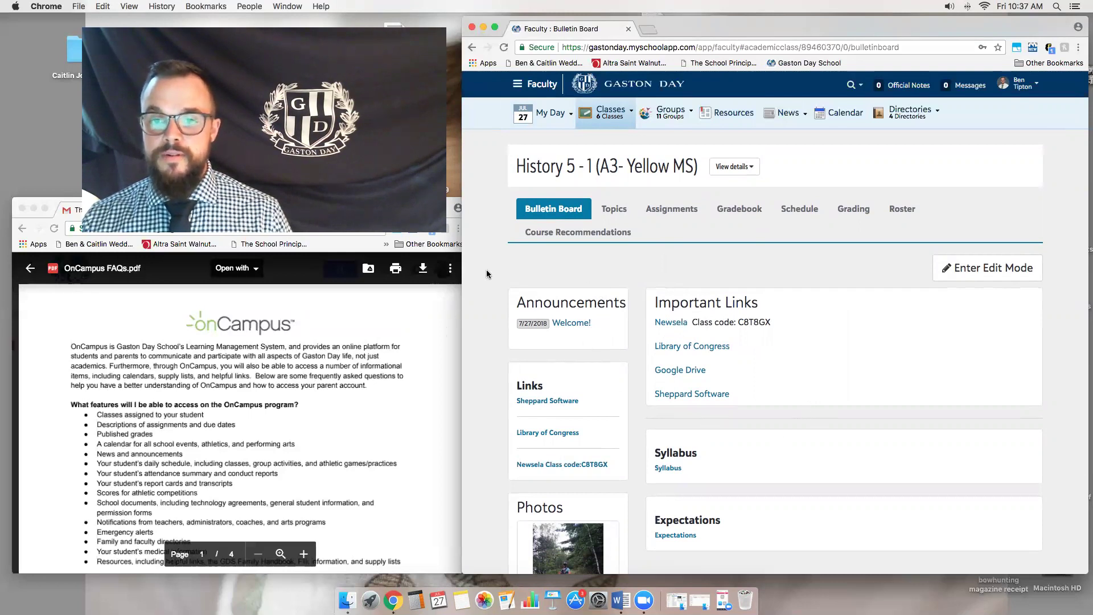
scroll(549, 288, "down", 1)
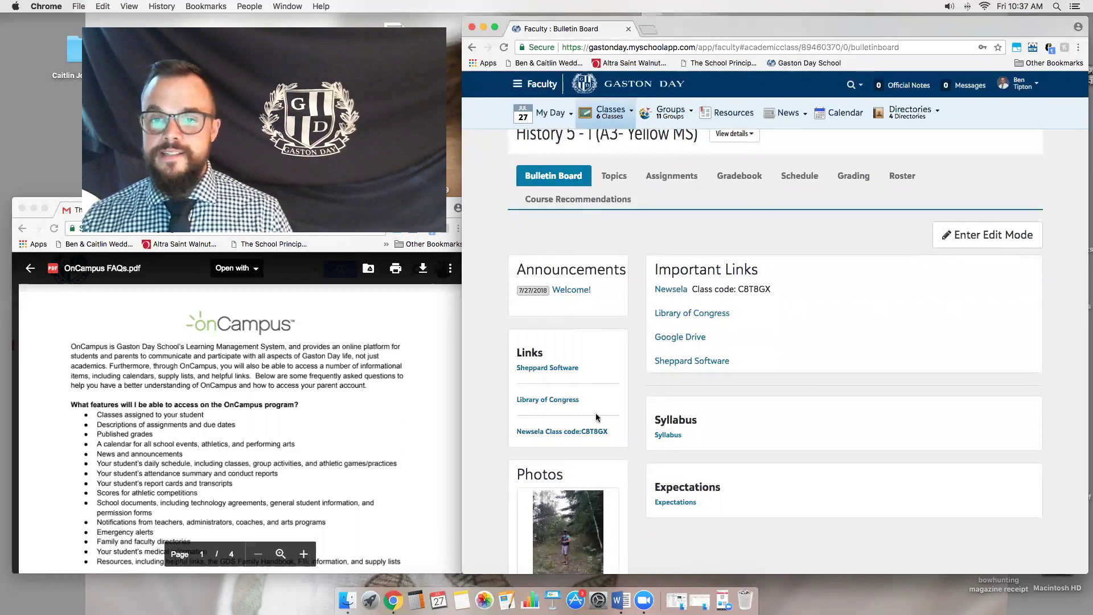
scroll(596, 418, "down", 1)
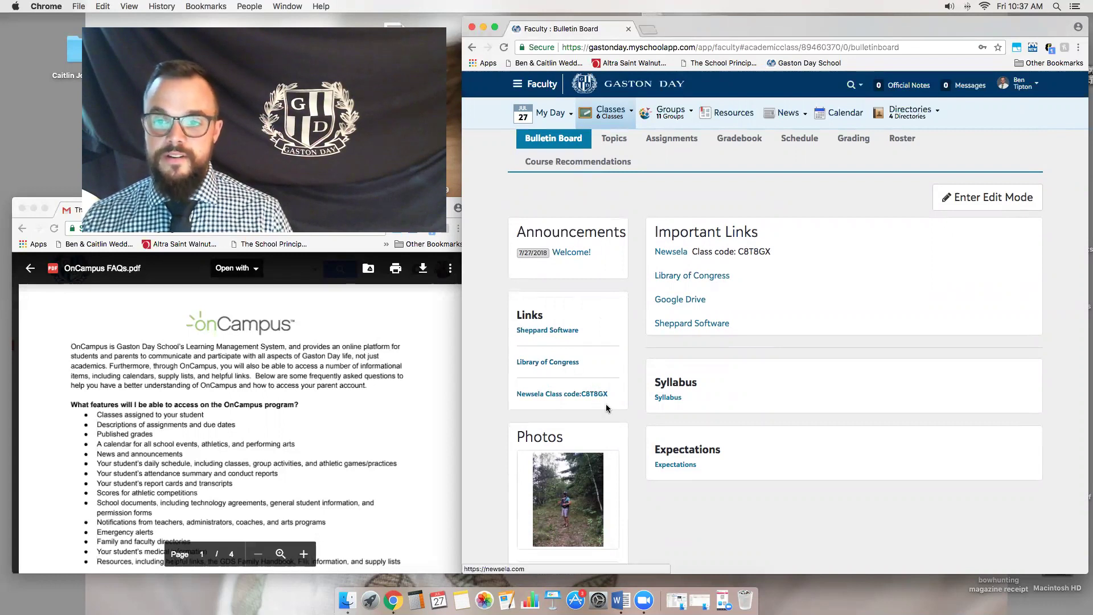
scroll(605, 408, "down", 1)
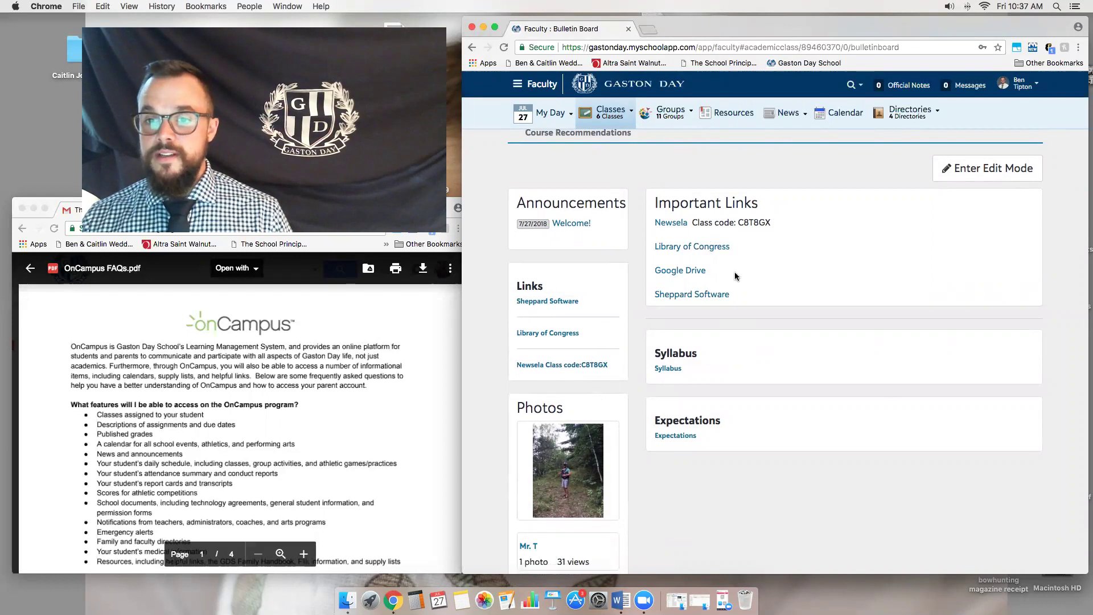
scroll(754, 231, "up", 1)
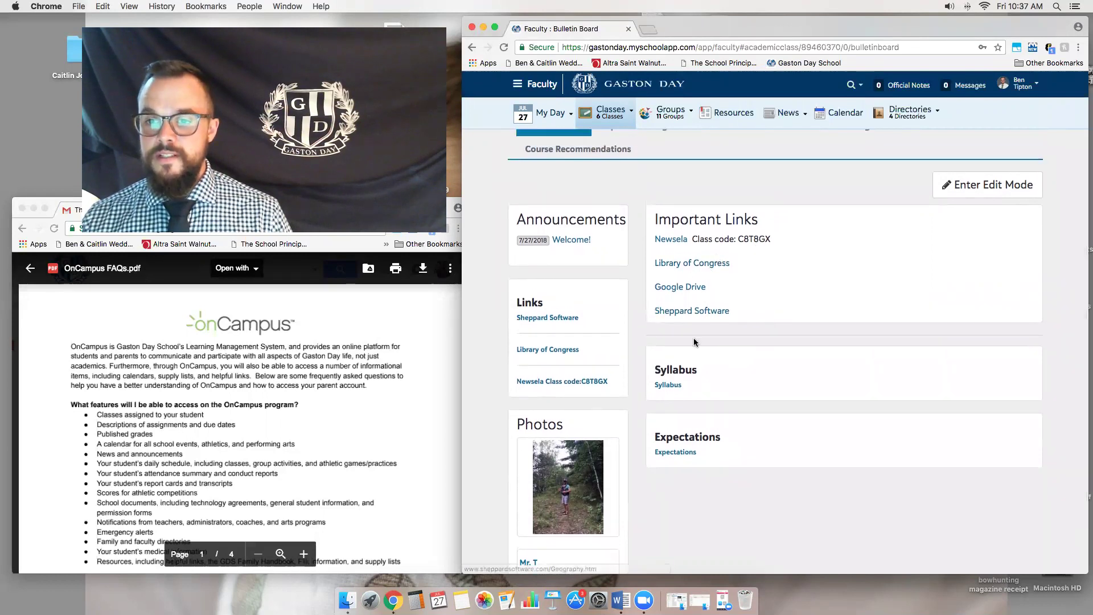
scroll(764, 352, "down", 2)
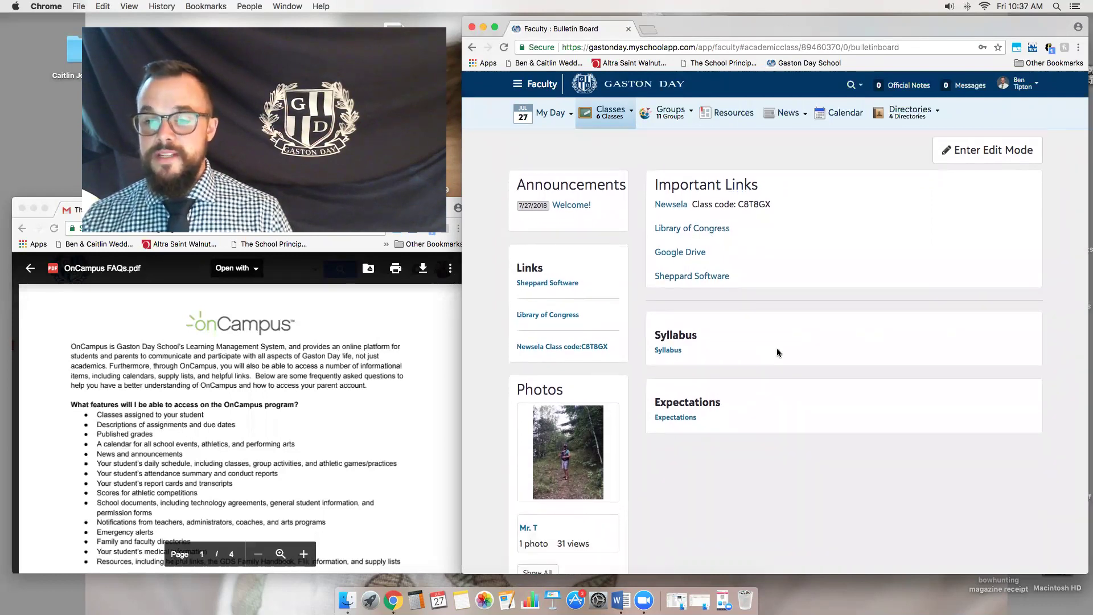
scroll(712, 392, "down", 1)
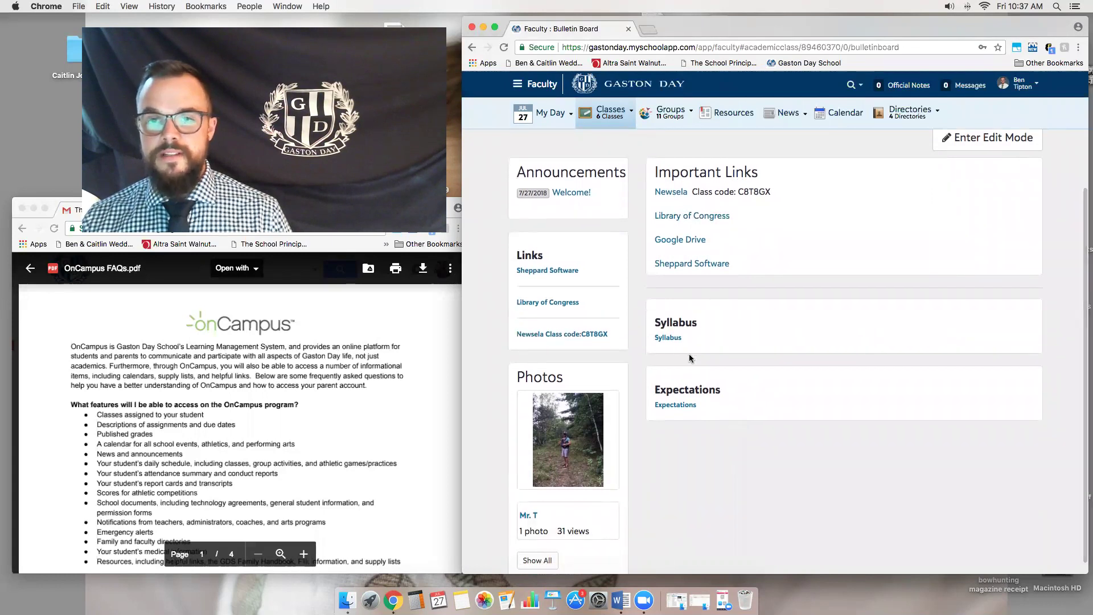
scroll(728, 306, "up", 3)
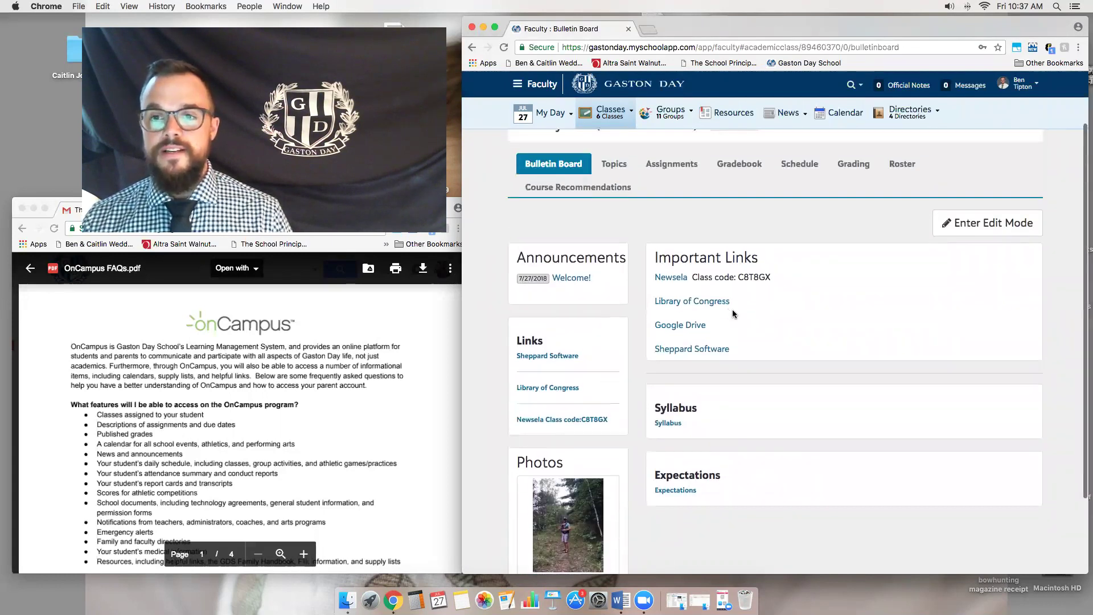
scroll(724, 284, "down", 1)
scroll(740, 285, "up", 5)
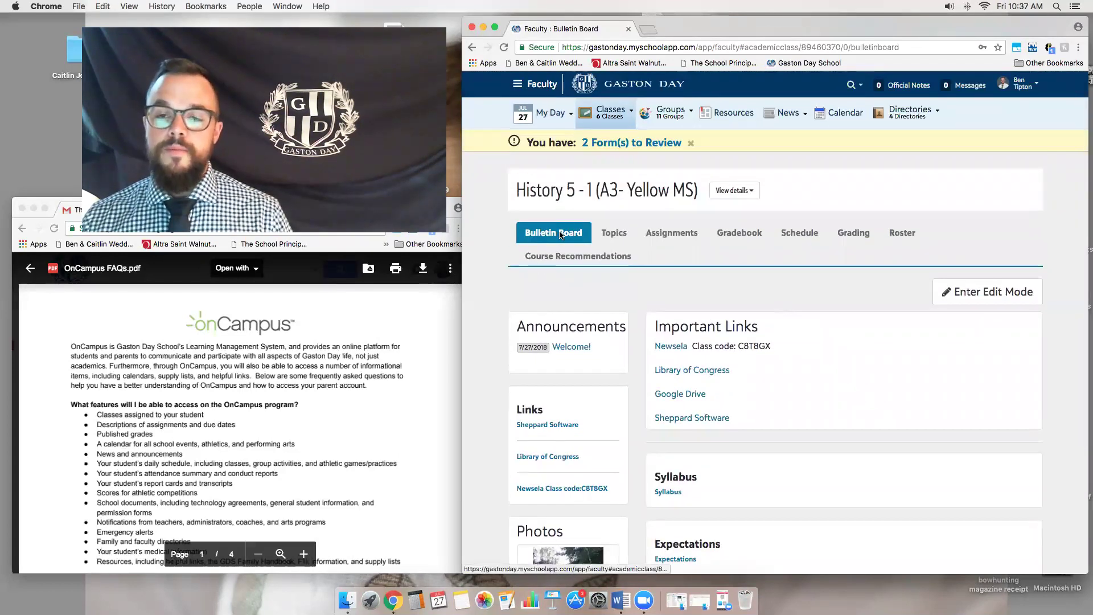
- Show the History 5 - 1 class Topics tab and scroll through its topics
left_click(611, 238)
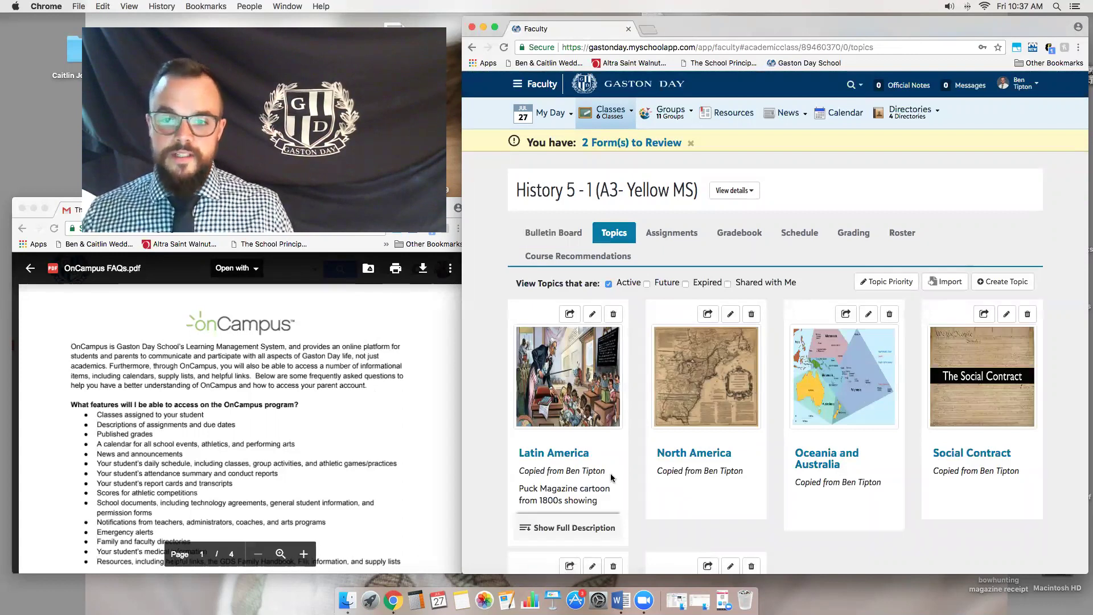
scroll(735, 435, "down", 5)
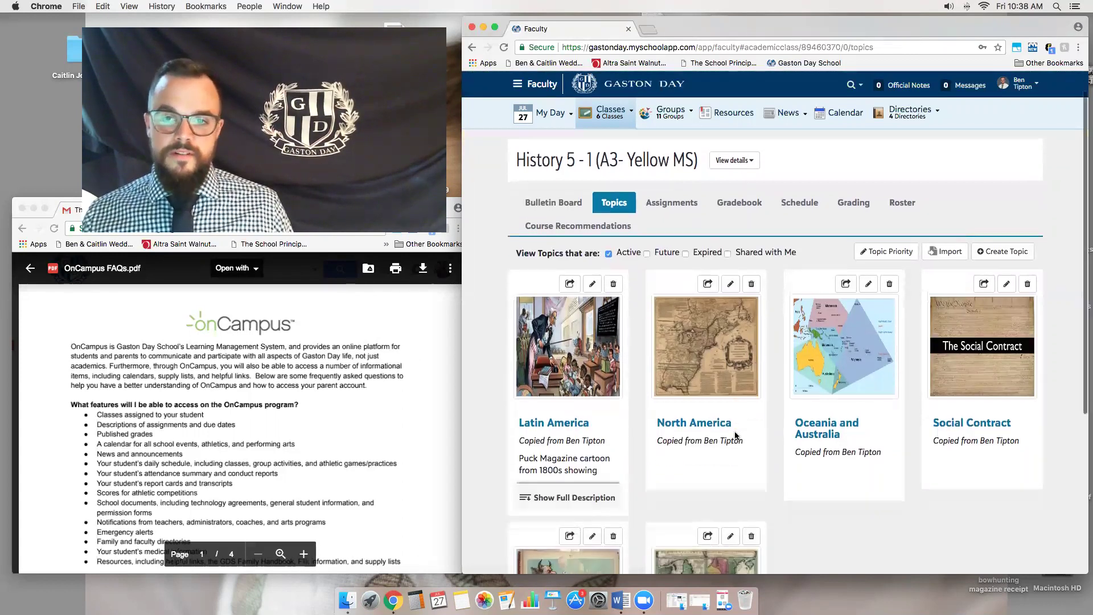
scroll(735, 435, "down", 3)
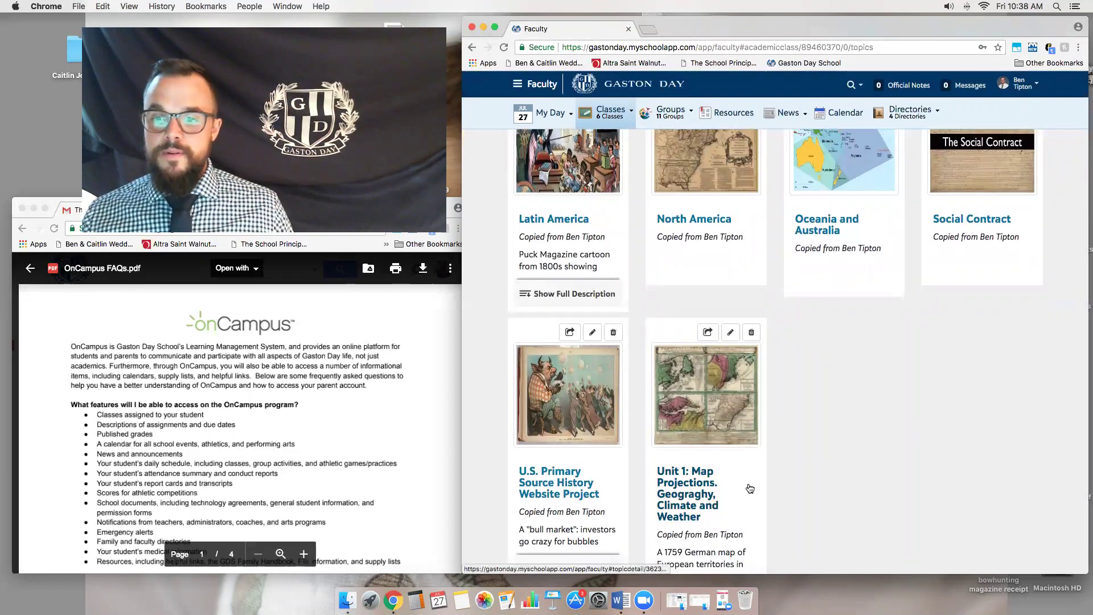
- Open the Unit 1: Map Projections topic and review its readings and objectives
left_click(711, 490)
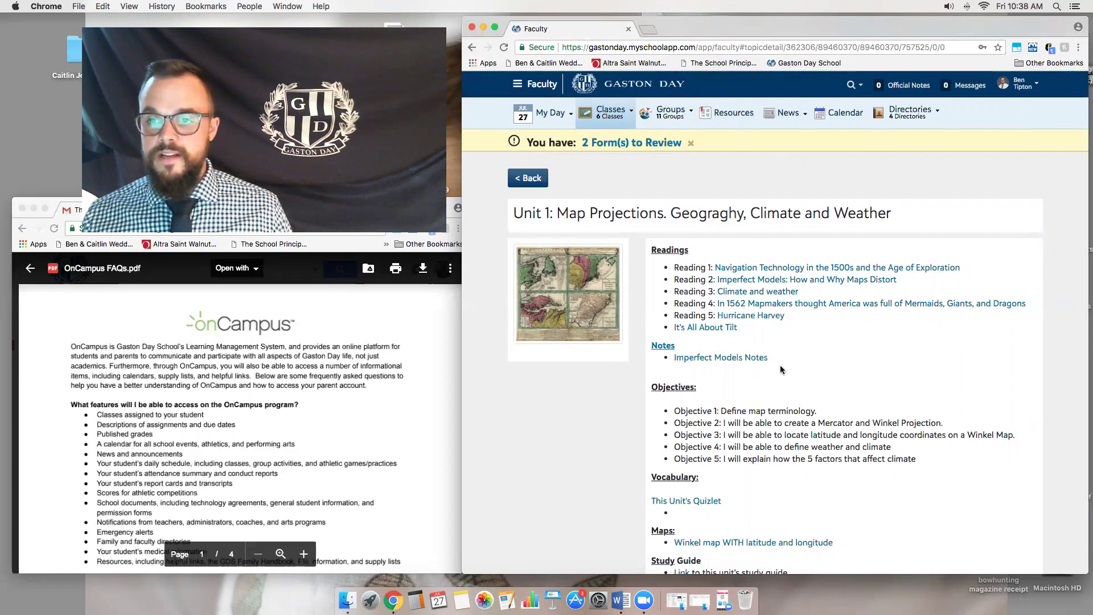
scroll(740, 342, "down", 2)
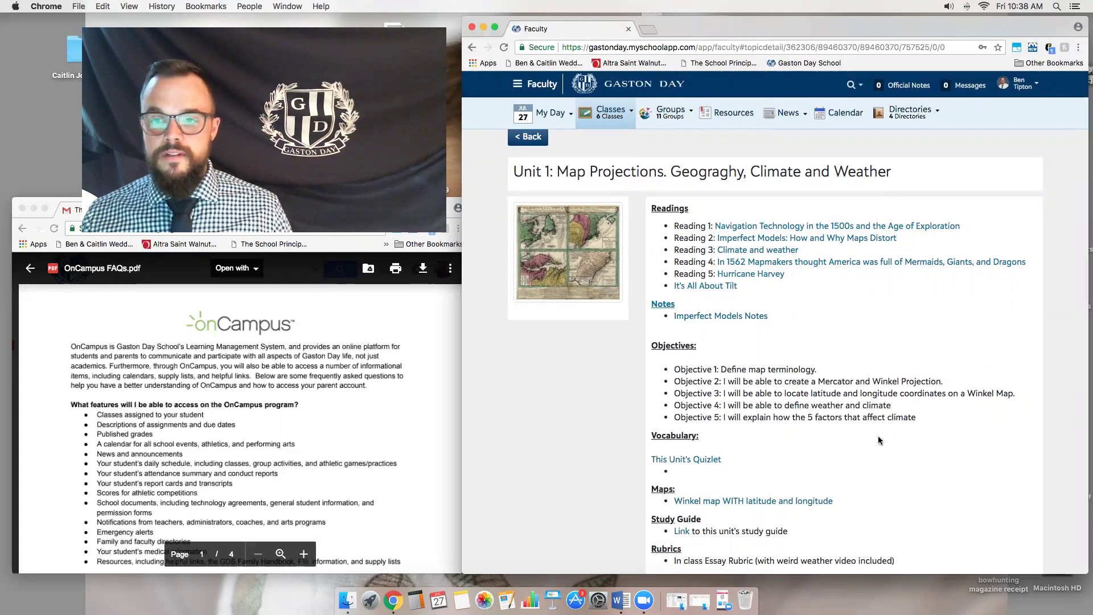
scroll(712, 484, "down", 1)
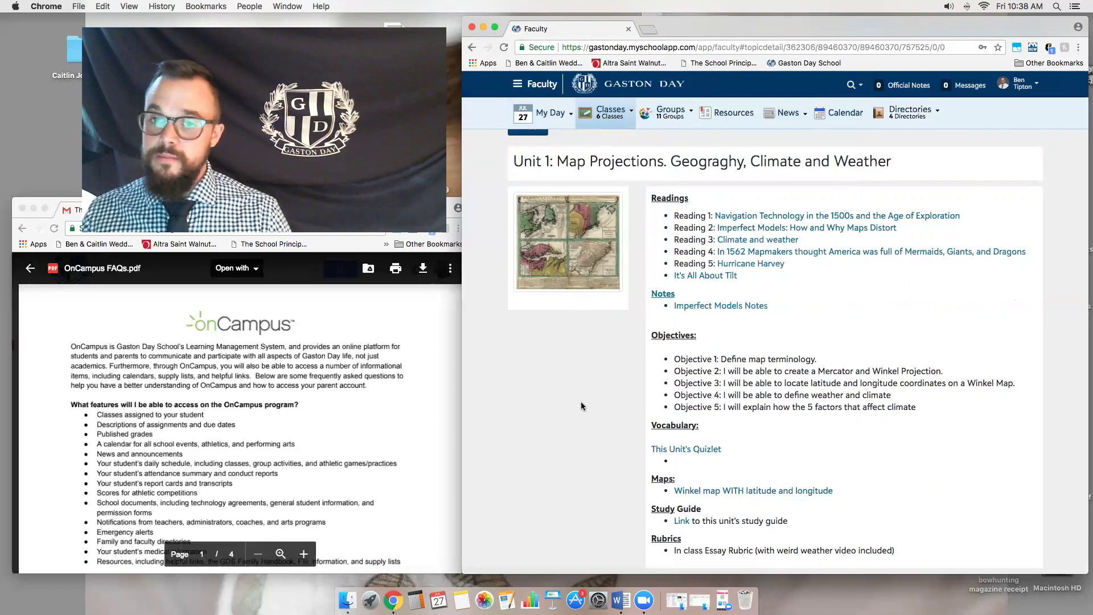
scroll(712, 424, "up", 2)
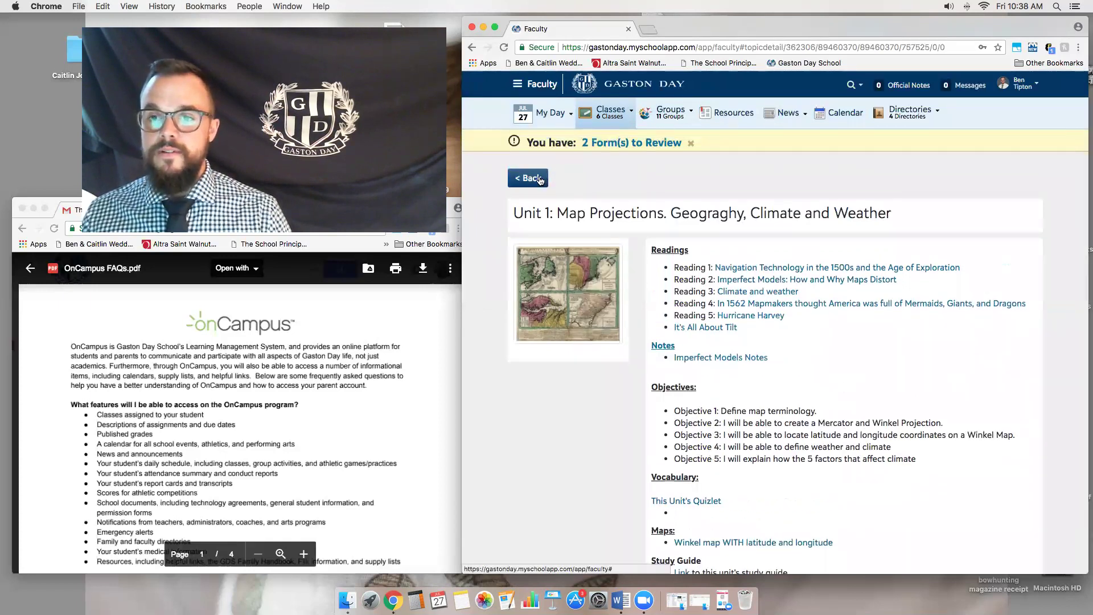
scroll(582, 257, "down", 1)
- Return to History 5 - 1, view its empty Assignments tab, and briefly open the gradebook
left_click(544, 173)
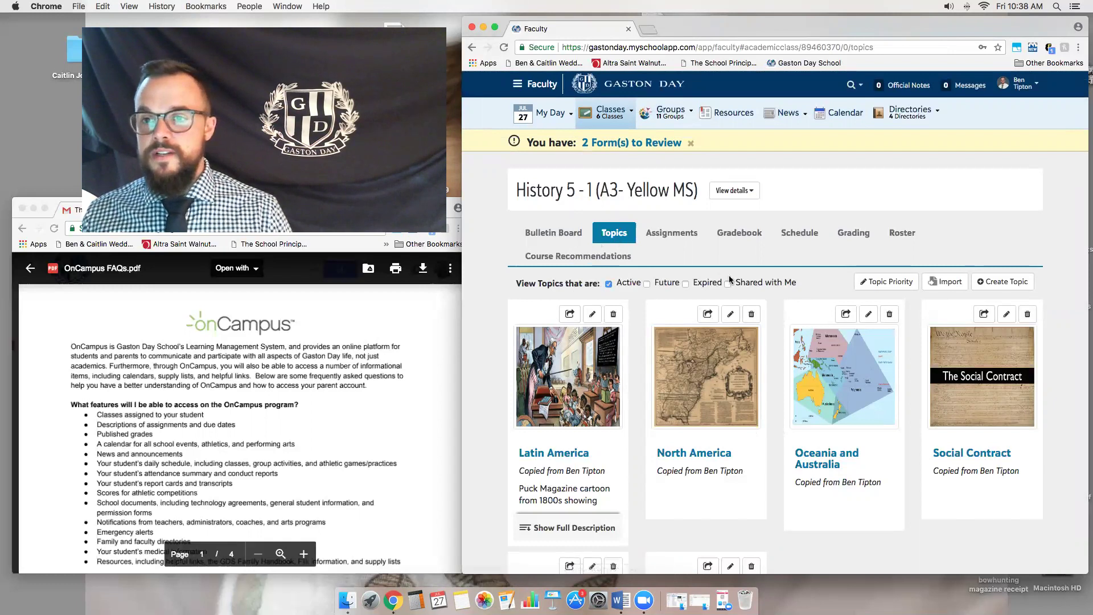
left_click(680, 237)
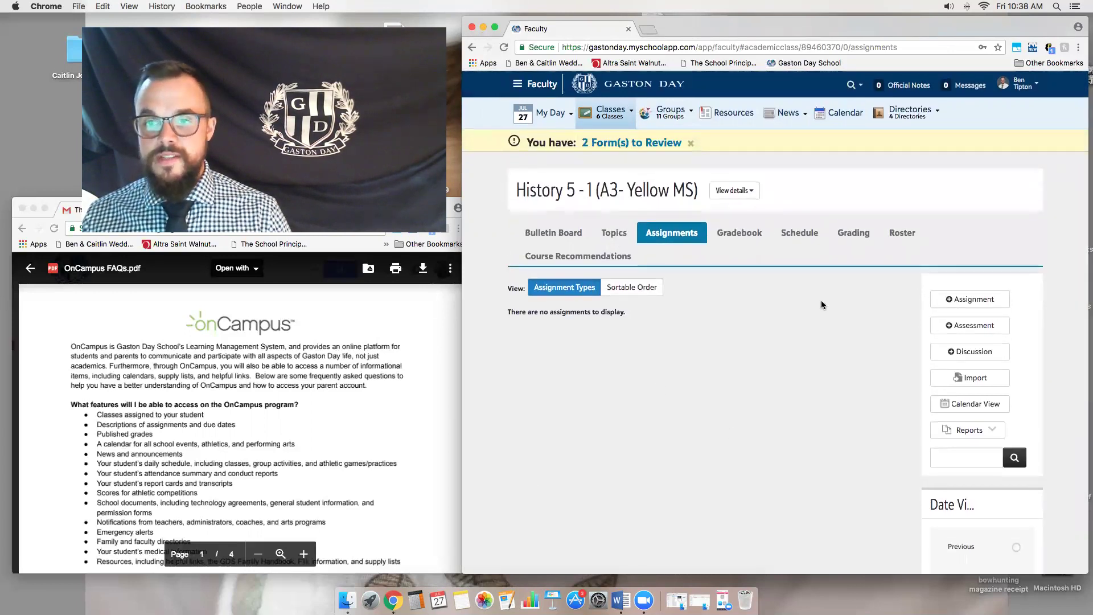
left_click(741, 234)
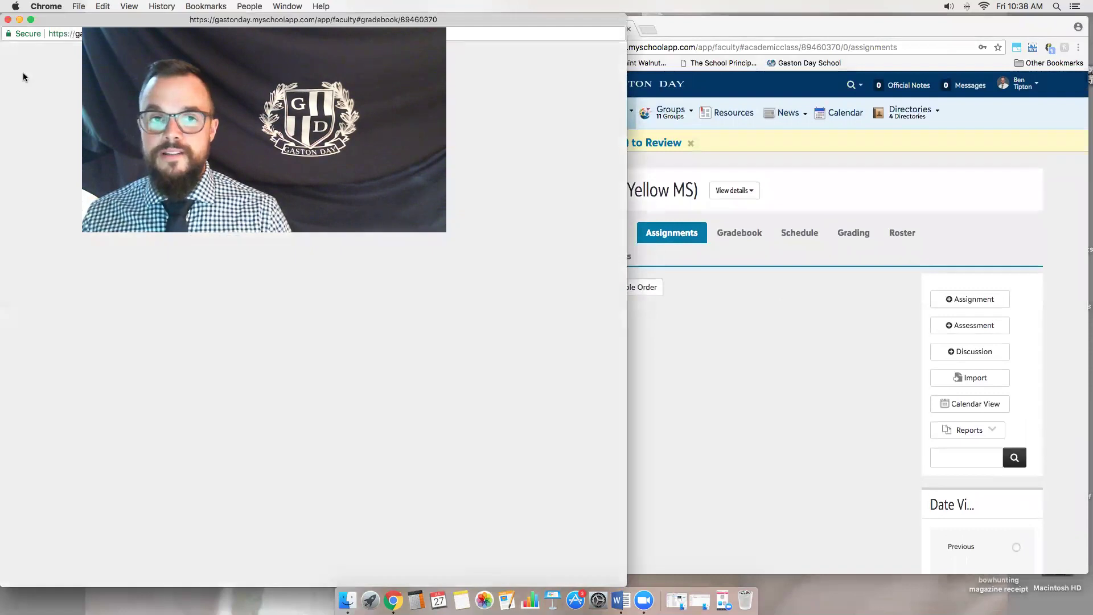
left_click(7, 21)
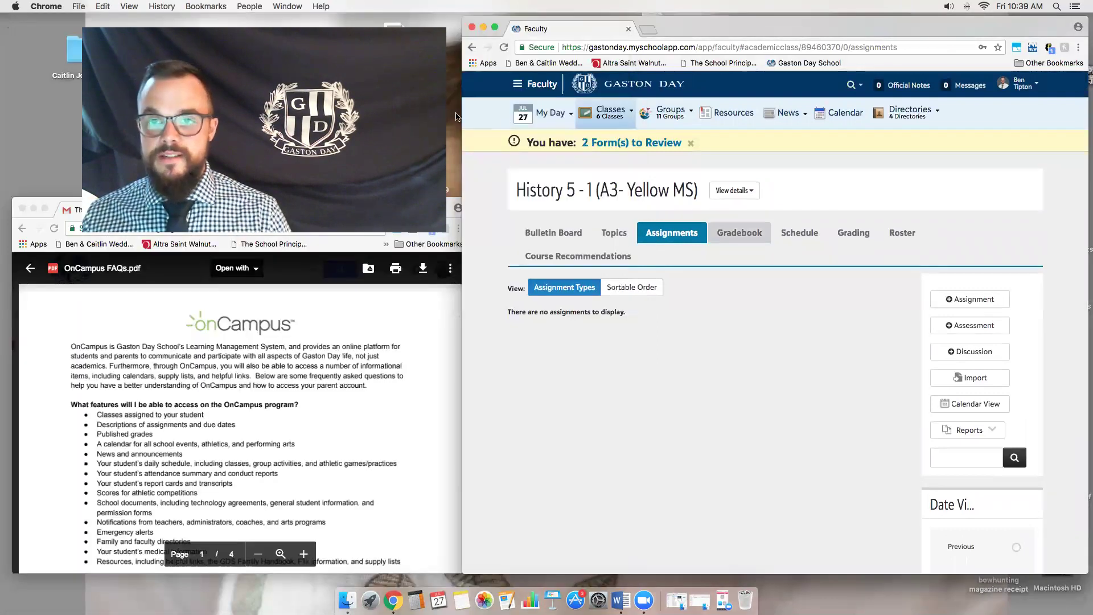
mouse_move(548, 113)
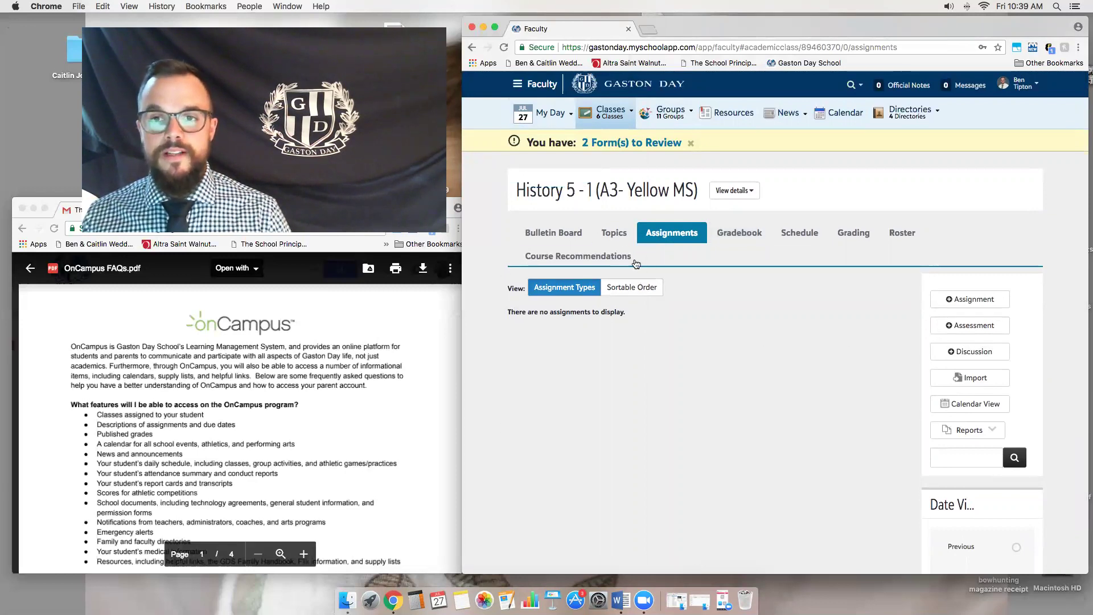
mouse_move(678, 116)
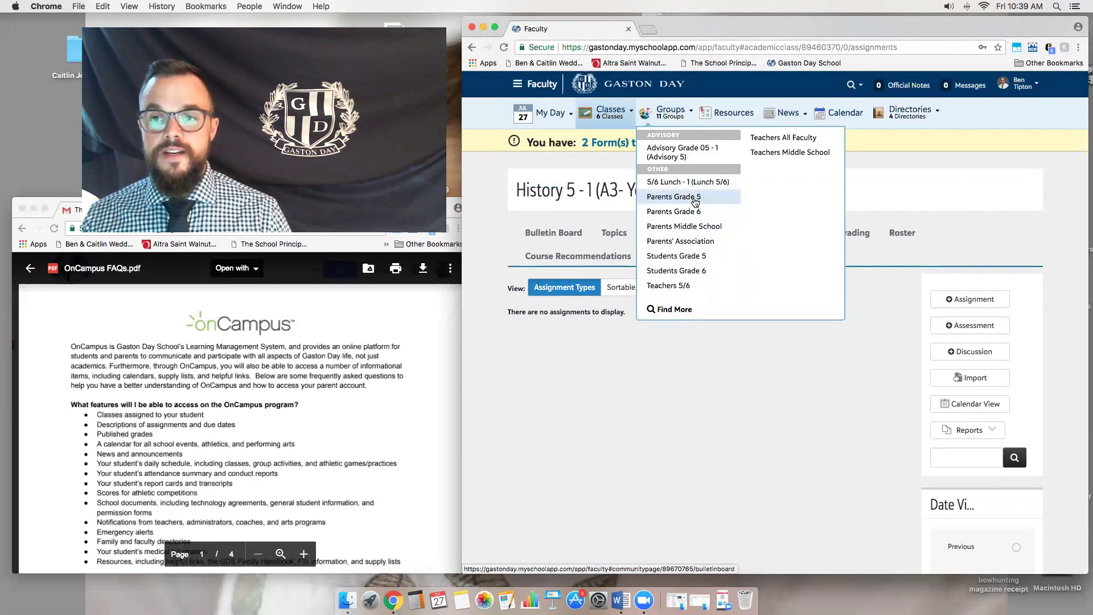
- Open the Parents Grade 5 group bulletin board from the Groups menu
left_click(695, 197)
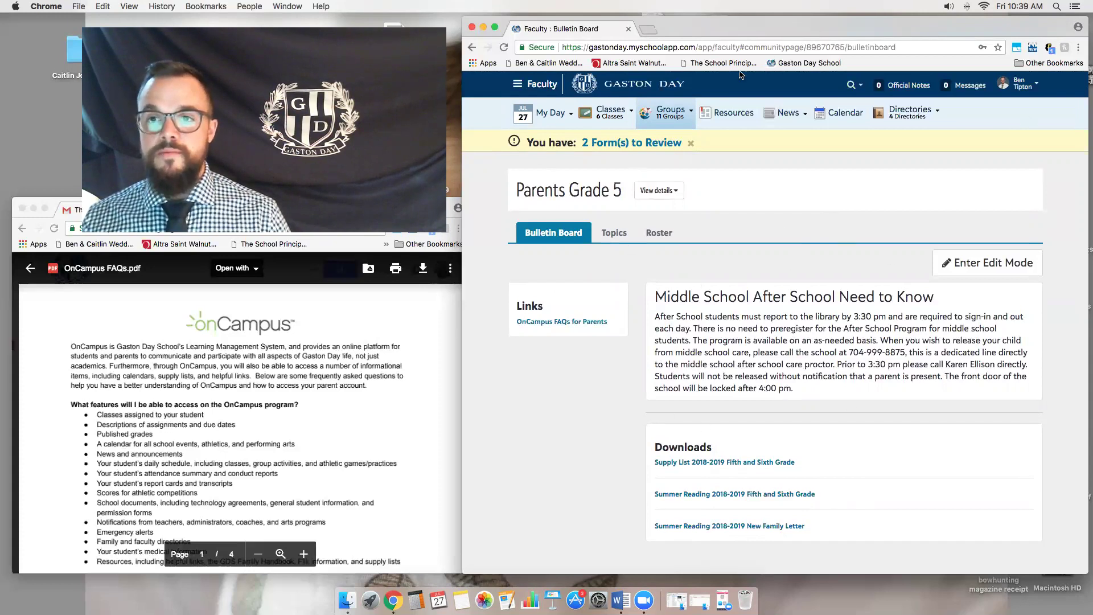
mouse_move(682, 111)
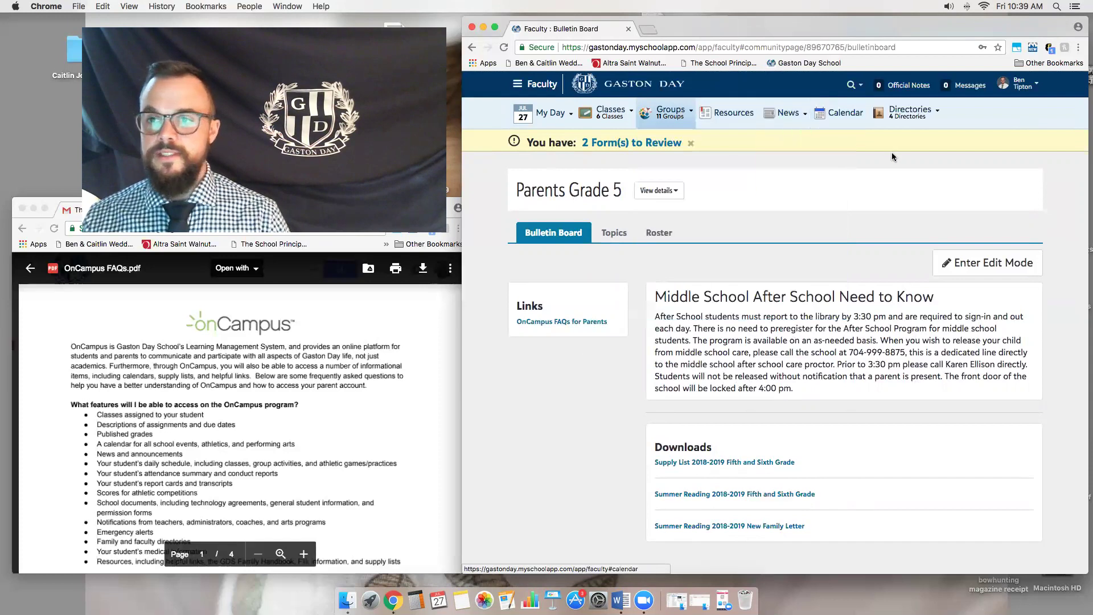
- Open the Resources board and the Family Handbook resource
left_click(742, 116)
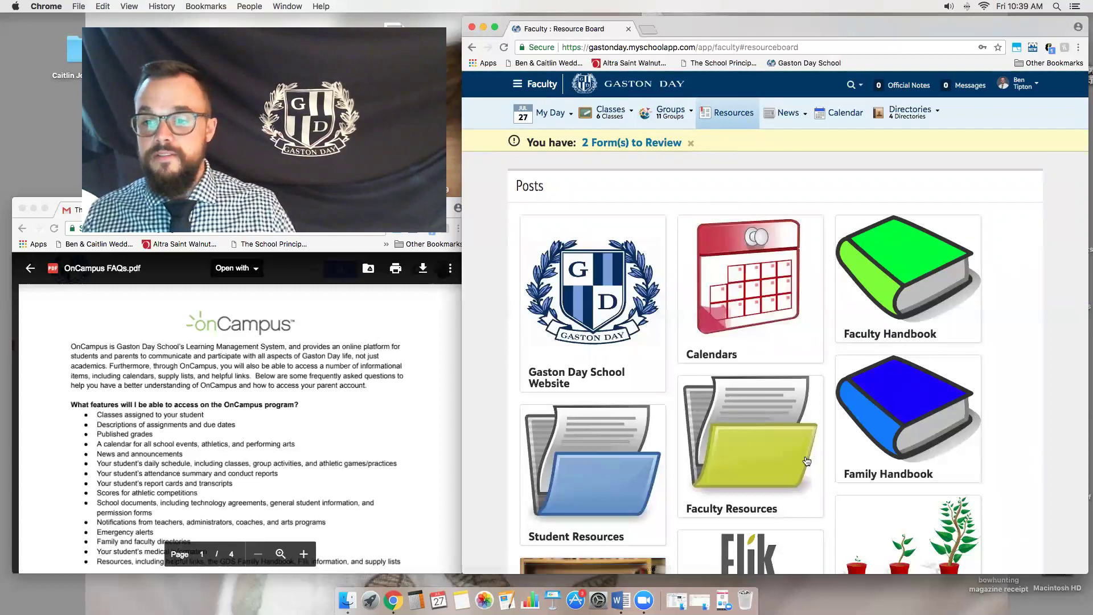
scroll(704, 299, "down", 1)
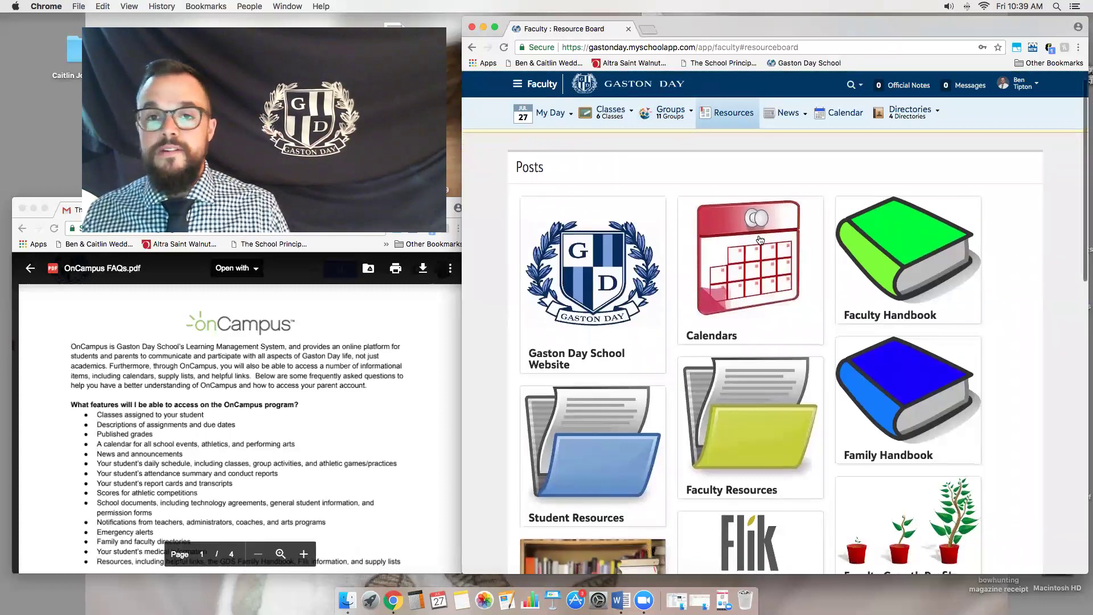
scroll(896, 400, "down", 1)
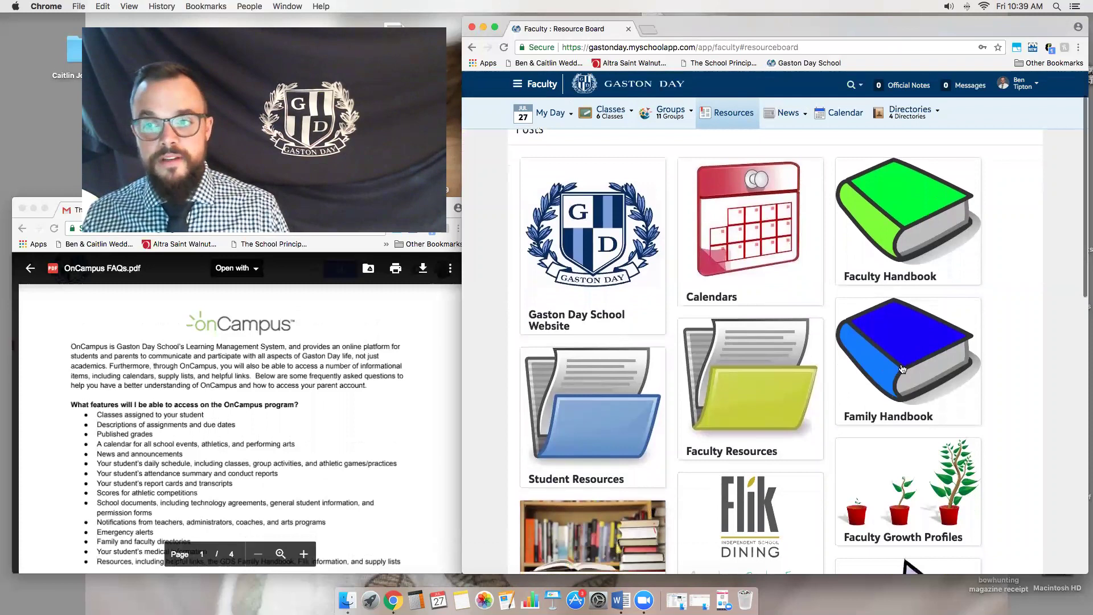
left_click(901, 369)
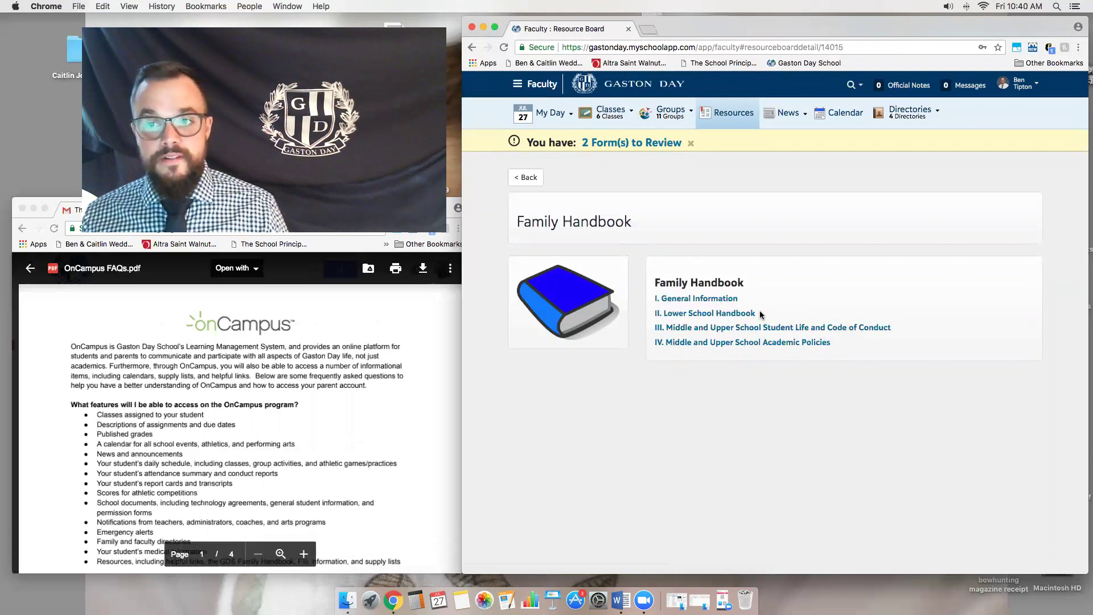
- View the I. General Information handbook PDF, then close it
left_click(712, 299)
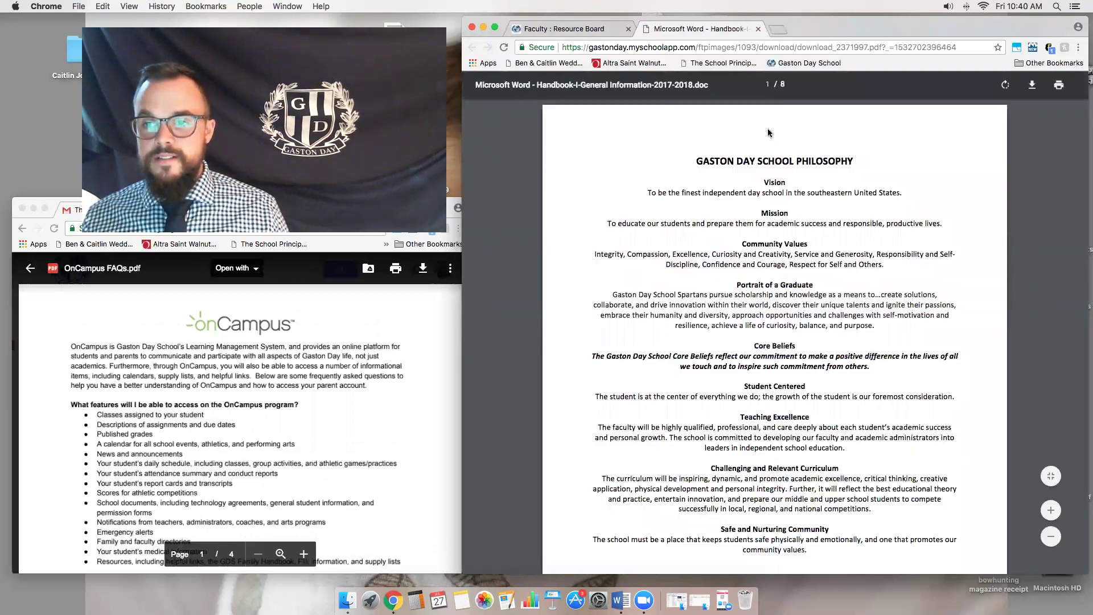
left_click(758, 29)
mouse_move(794, 111)
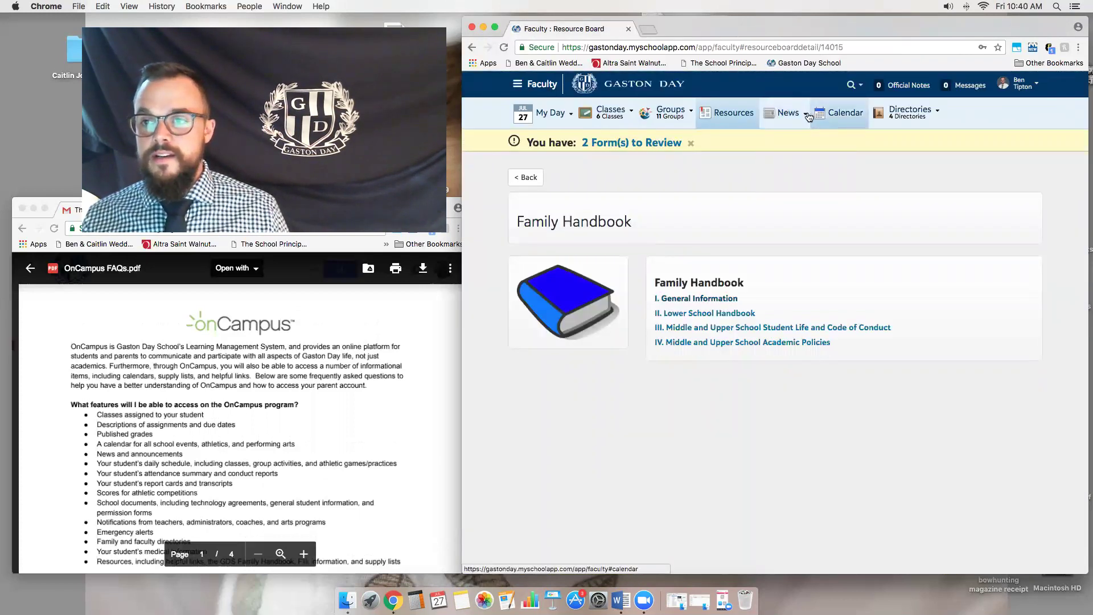
- Check News Recent Activity, then advance the monthly Calendar to August 2018 and review its events
left_click(795, 152)
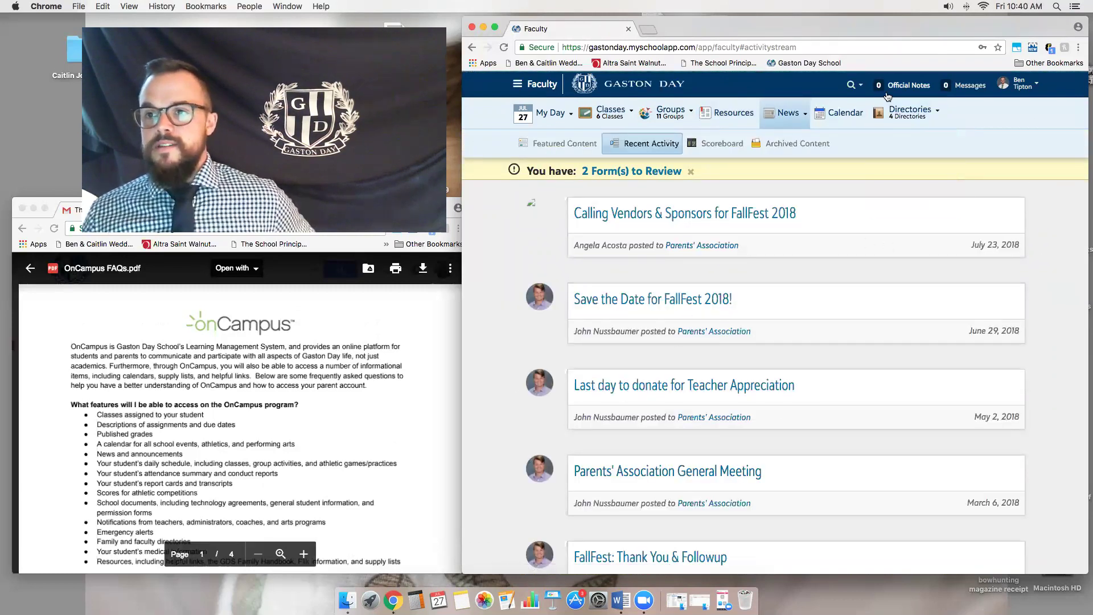
left_click(852, 113)
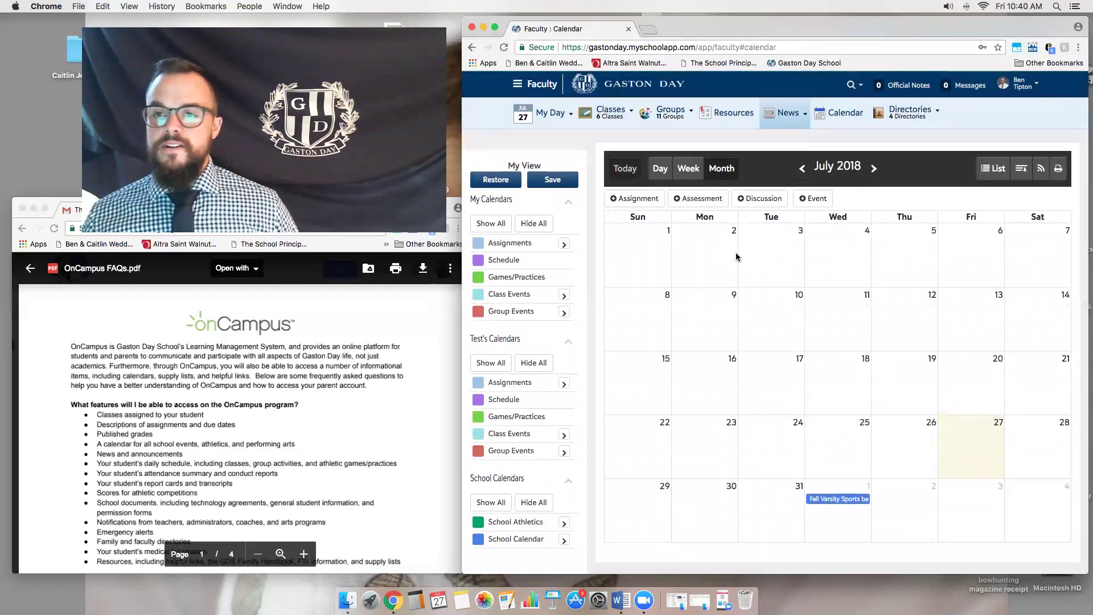
left_click(876, 170)
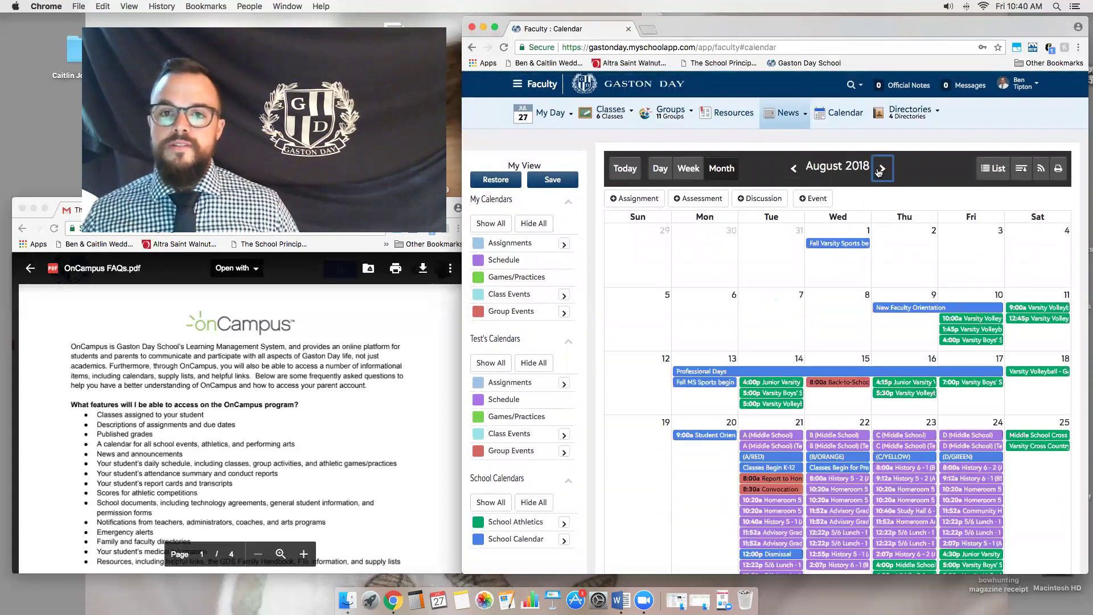
scroll(837, 552, "down", 1)
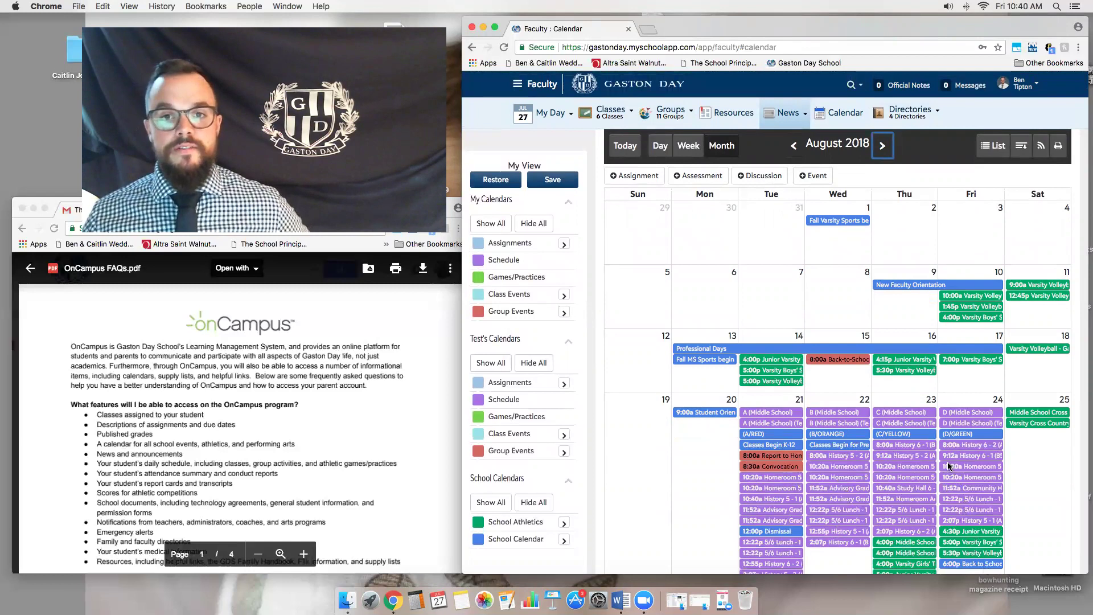
mouse_move(544, 114)
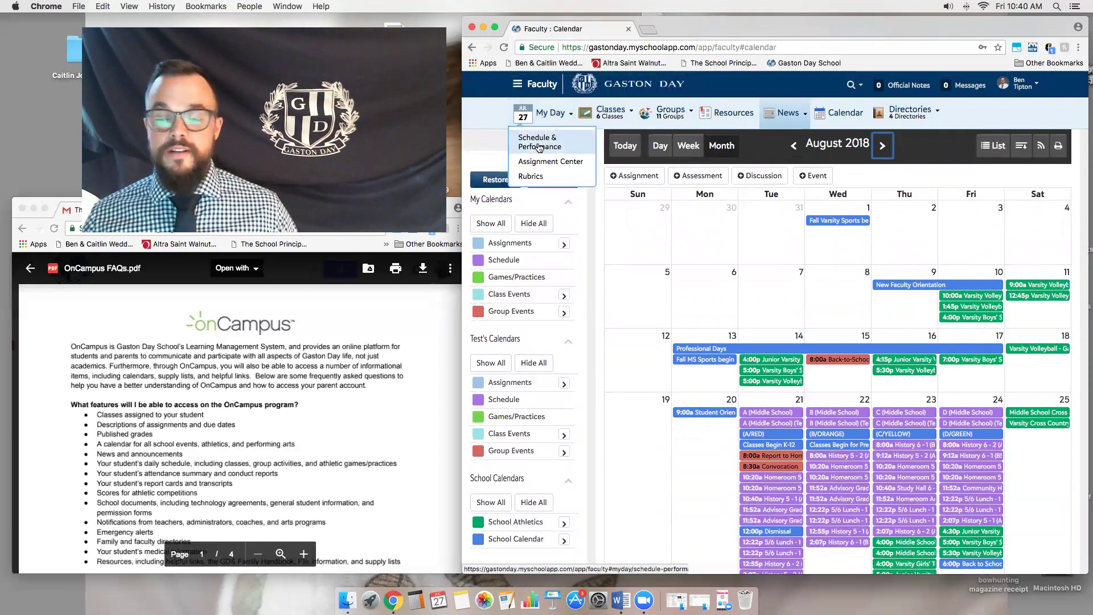
mouse_move(911, 116)
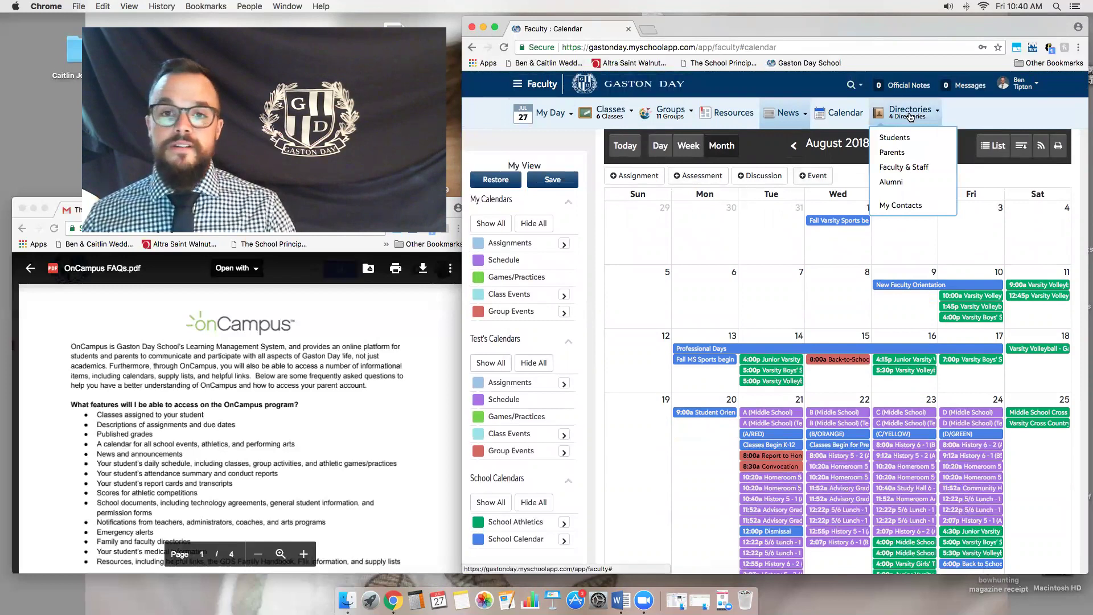